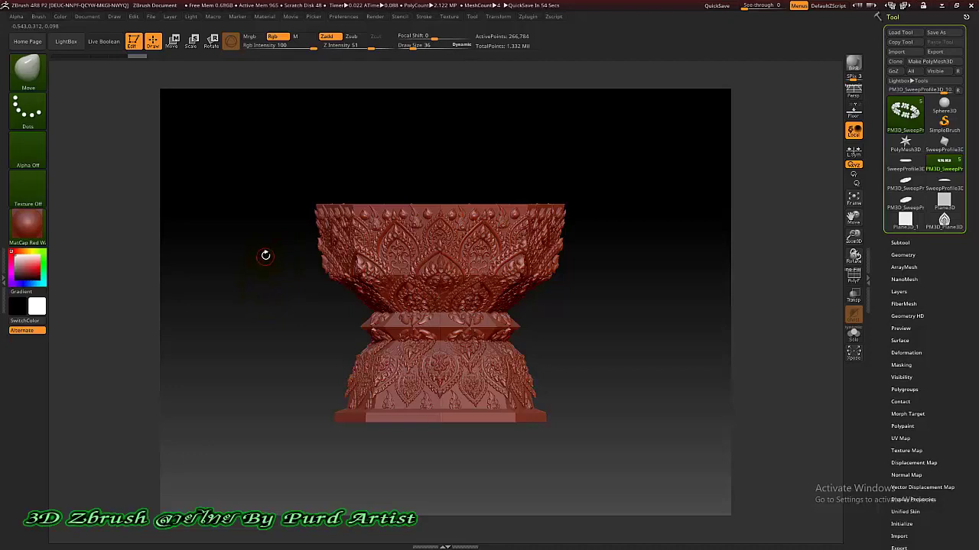
left_click_drag(268, 243, 266, 305)
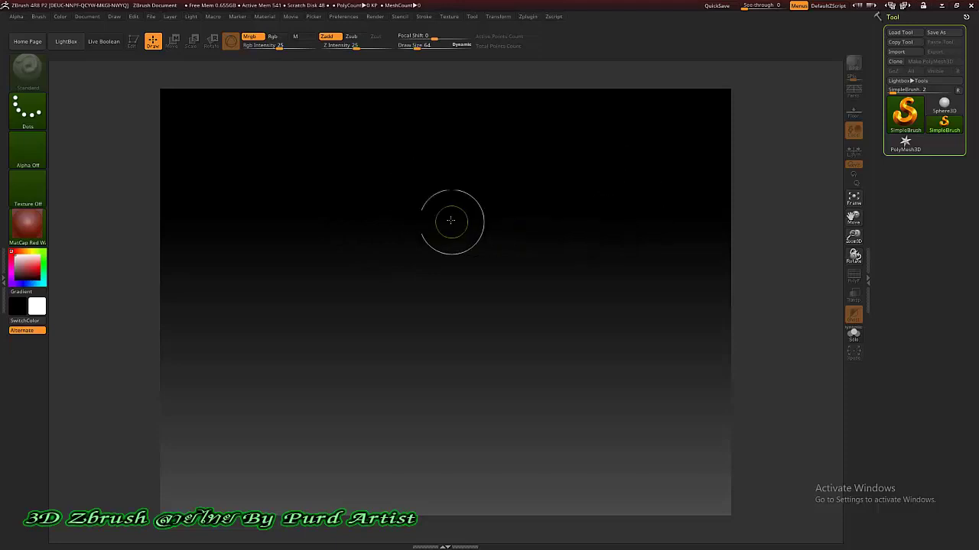
- Place a SweepProfile3D mesh in the middle of the empty canvas and make it editable in Edit mode
left_click(904, 113)
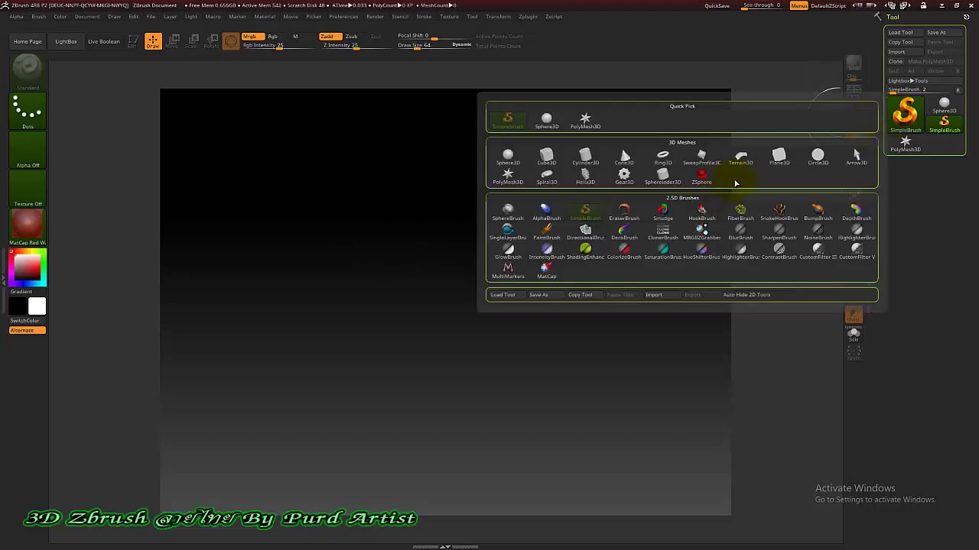
mouse_move(706, 162)
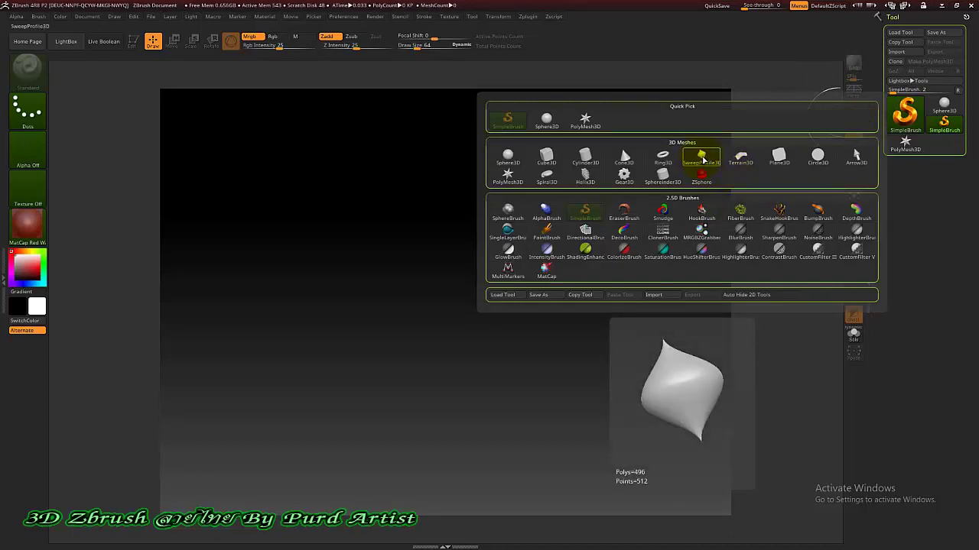
left_click(700, 161)
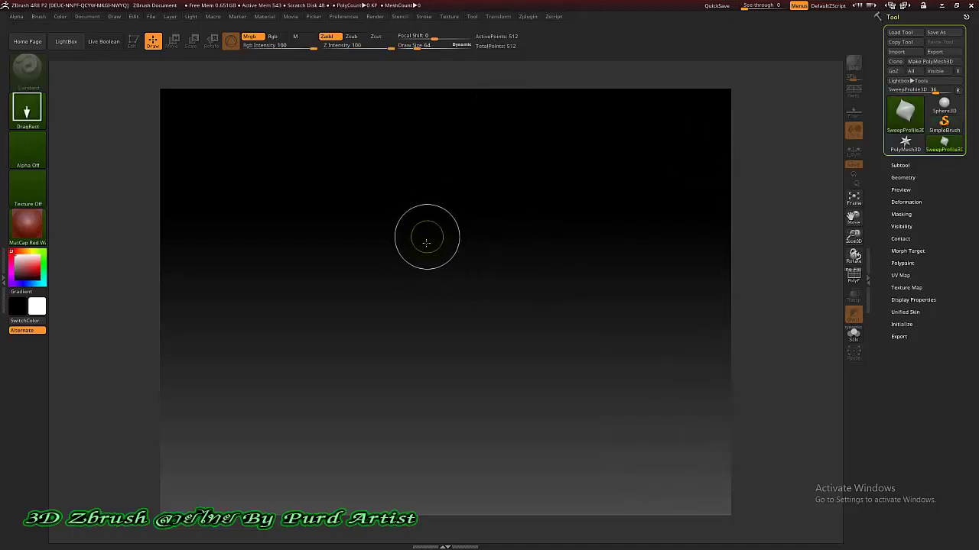
left_click_drag(428, 247, 429, 292)
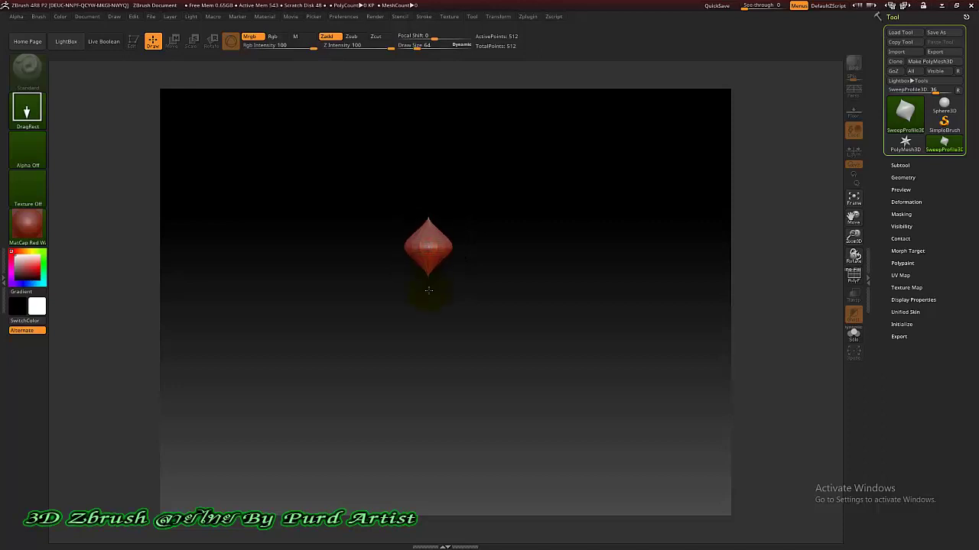
left_click(134, 42)
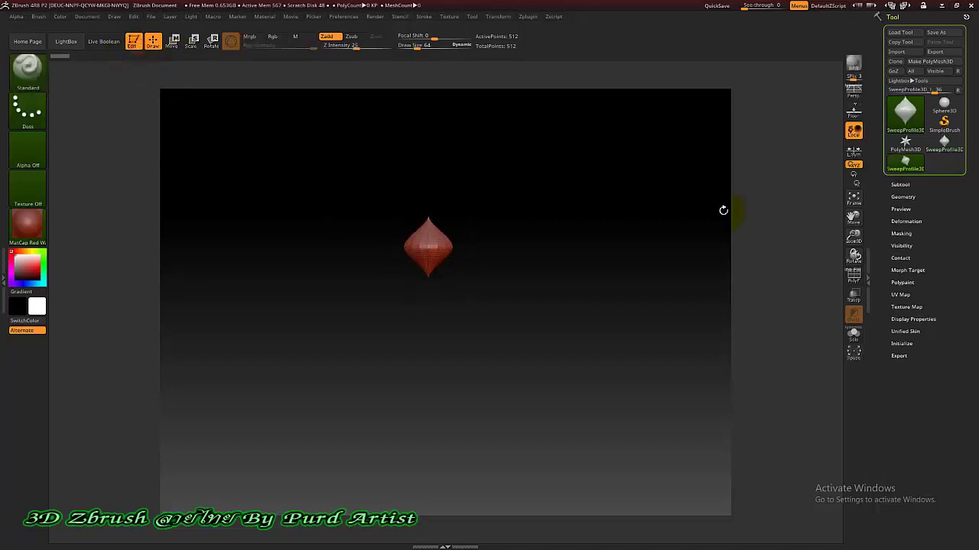
- Reshape the mesh's S Profile curve into a bowl with a wide rim and narrow base, flipping the profile vertically
left_click(899, 344)
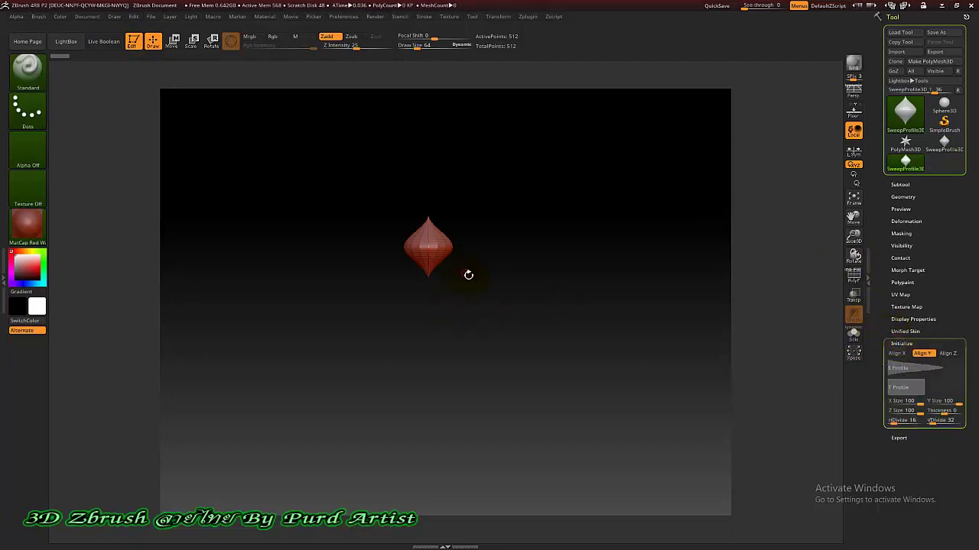
key("f")
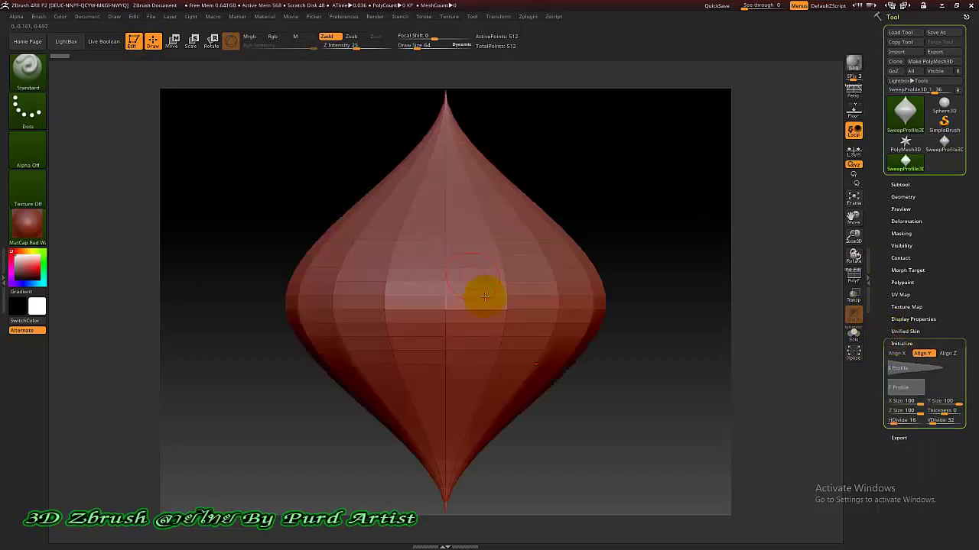
left_click(924, 368)
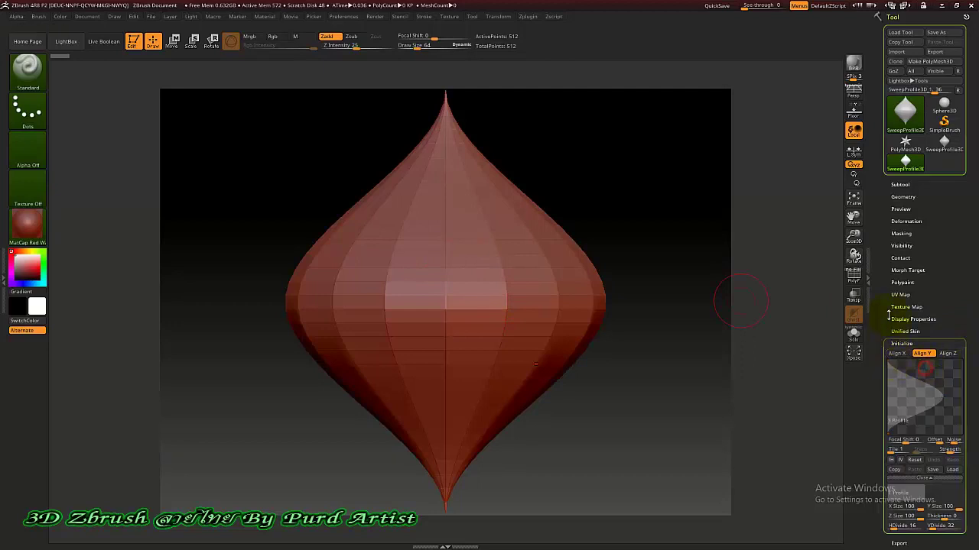
left_click_drag(882, 300, 879, 225)
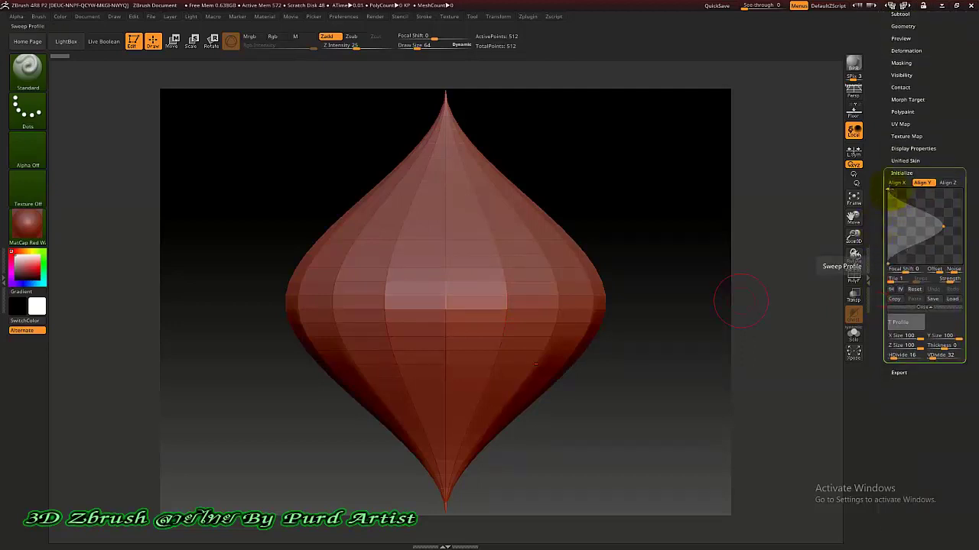
left_click_drag(889, 190, 932, 229)
left_click(902, 290)
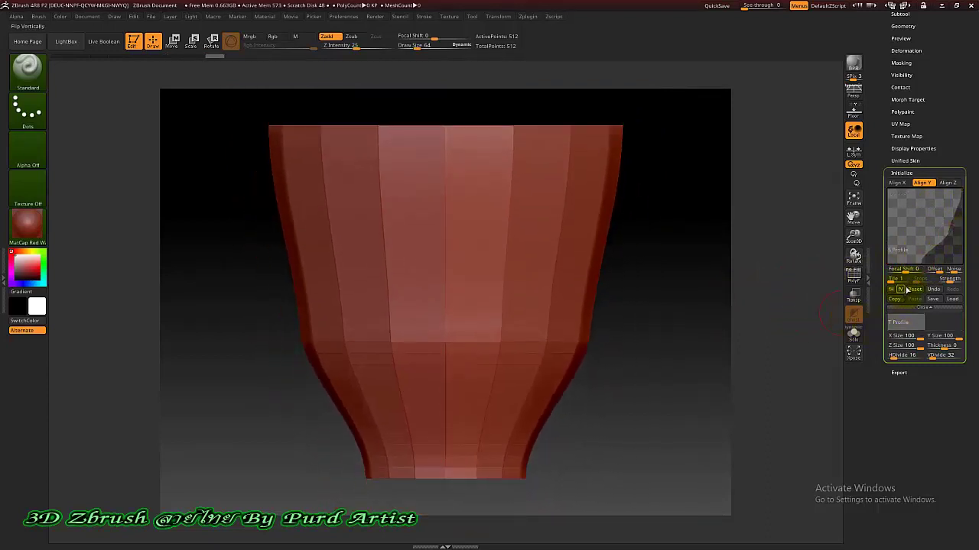
left_click_drag(690, 268, 832, 317)
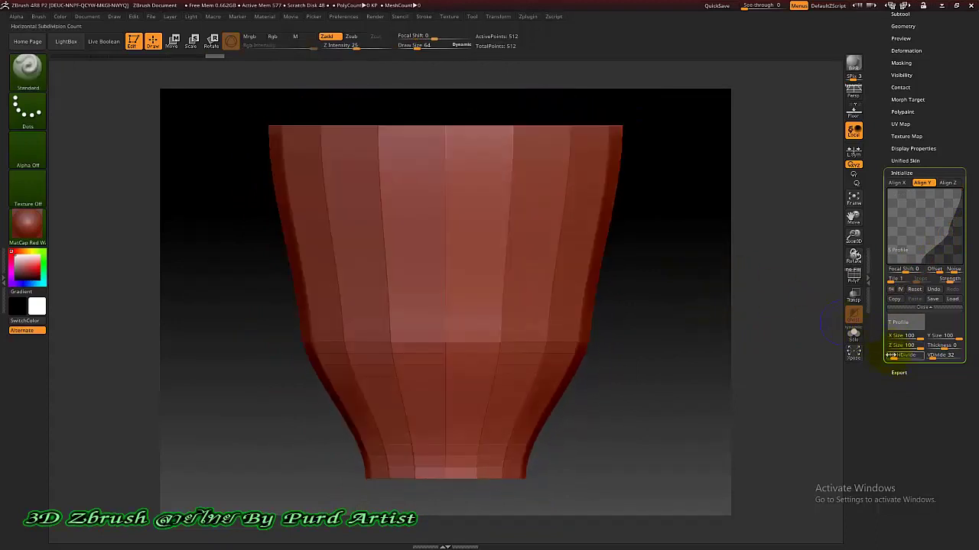
- Set the bowl's HDivide to 8 and VDivide to 4 for a faceted, low-poly shape
left_click_drag(891, 355, 807, 339)
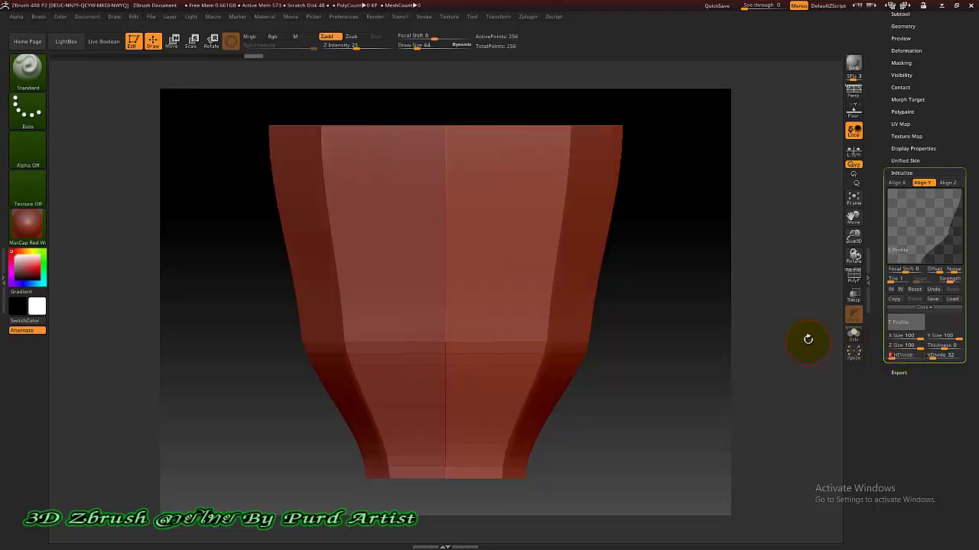
mouse_move(247, 258)
left_mouse_down()
mouse_move(267, 310)
mouse_move(240, 258)
mouse_move(273, 255)
left_mouse_up()
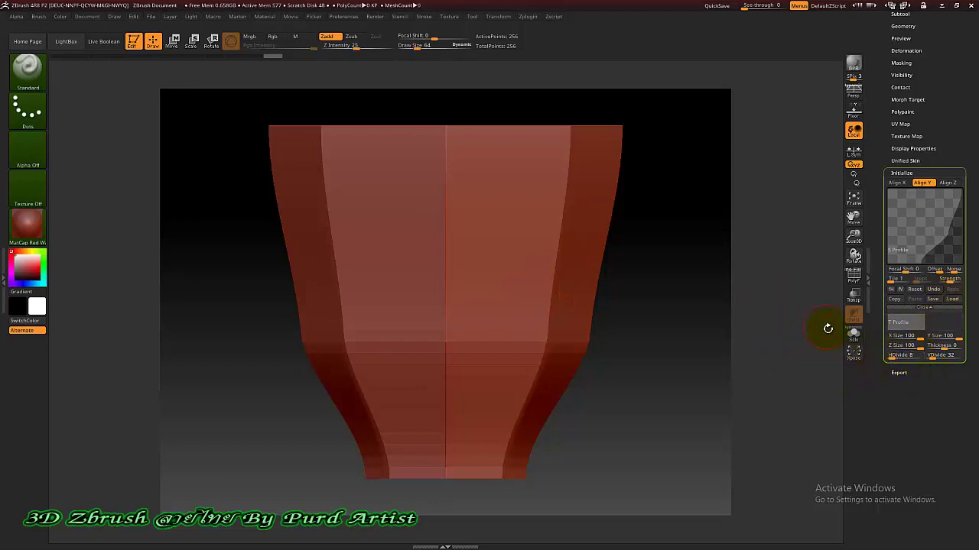
left_click_drag(680, 203, 823, 341)
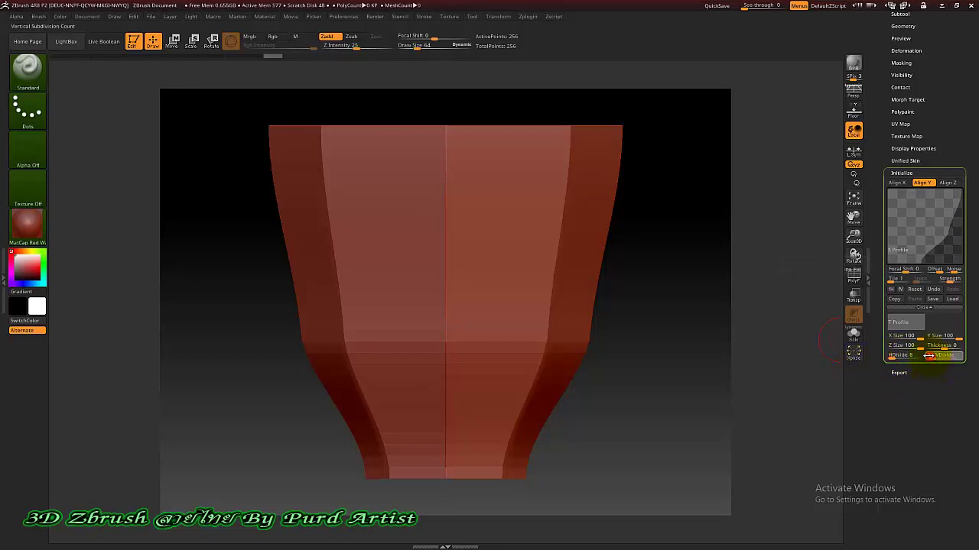
left_click_drag(930, 356, 925, 355)
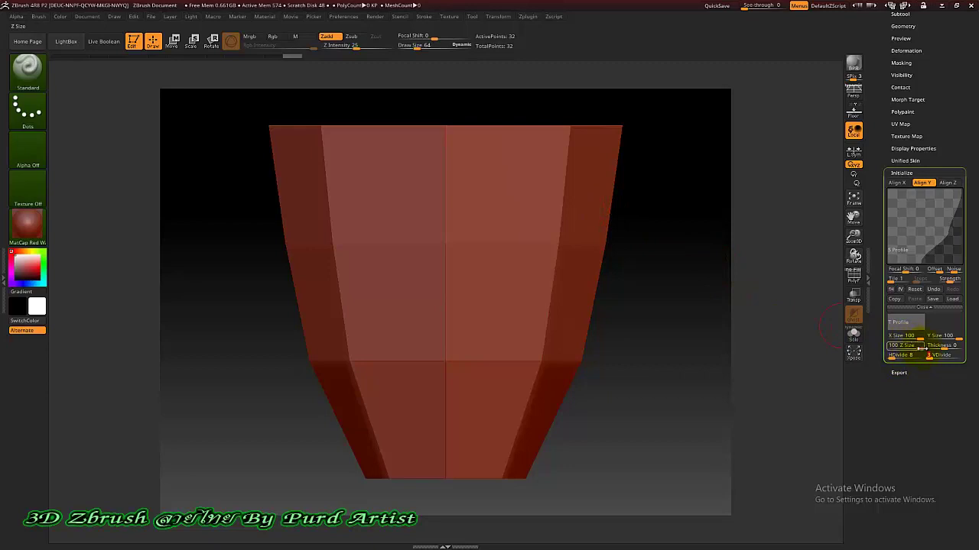
- Set the bowl's Y Size to 57 and lower its vertical subdivision count further
left_click_drag(920, 348, 944, 337)
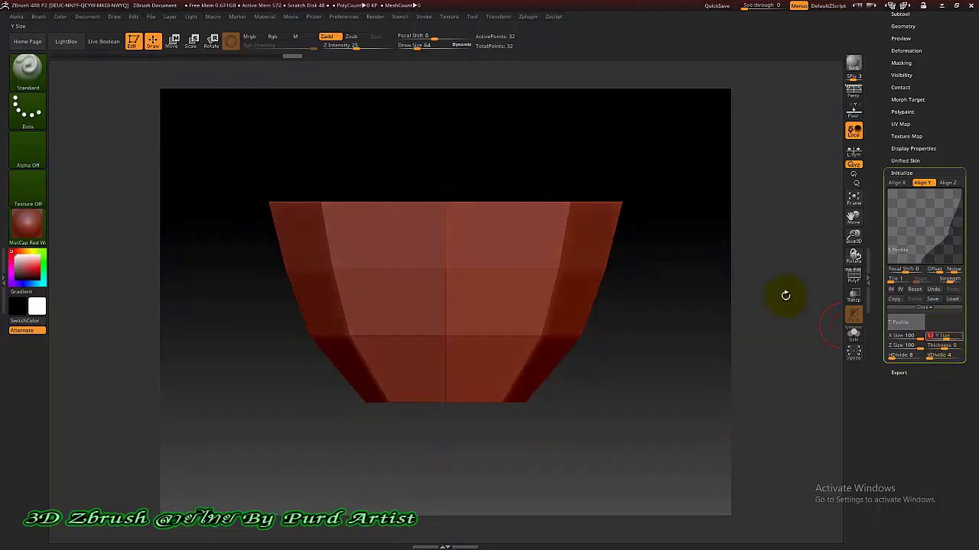
left_click_drag(782, 293, 732, 259)
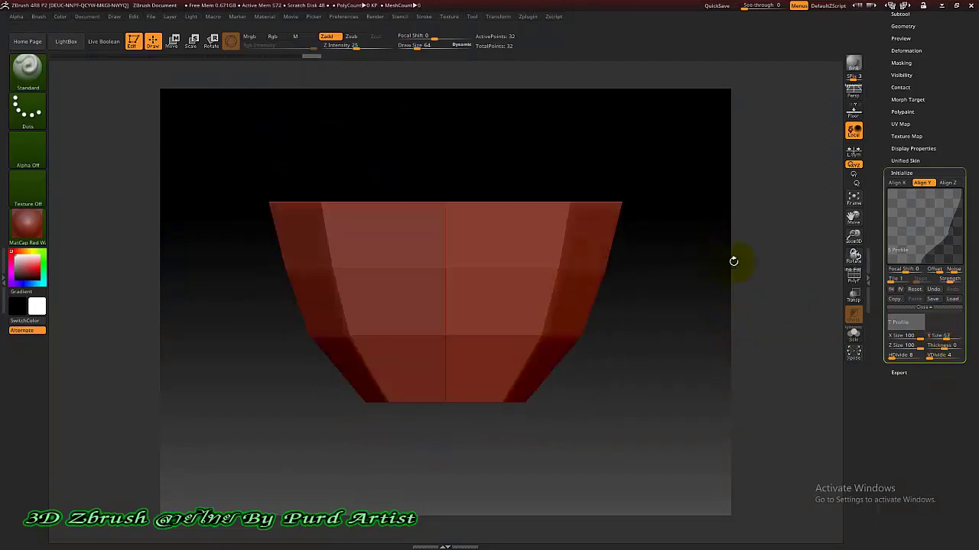
left_click_drag(930, 357, 923, 357)
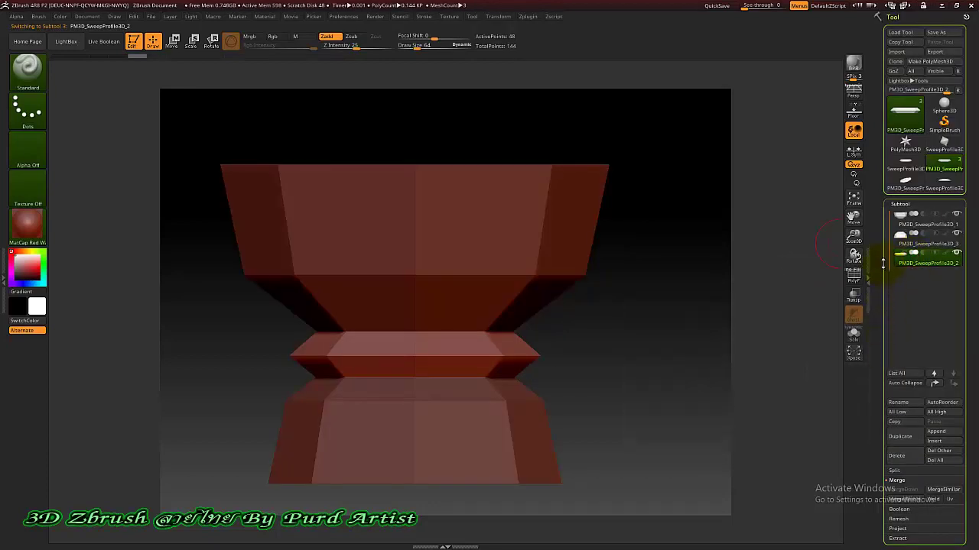
- Convert the flat, flared SweepProfile3D plate into a PolyMesh3D and switch back to the three-part bowl tool
left_click_drag(883, 264, 880, 372)
left_click(901, 393)
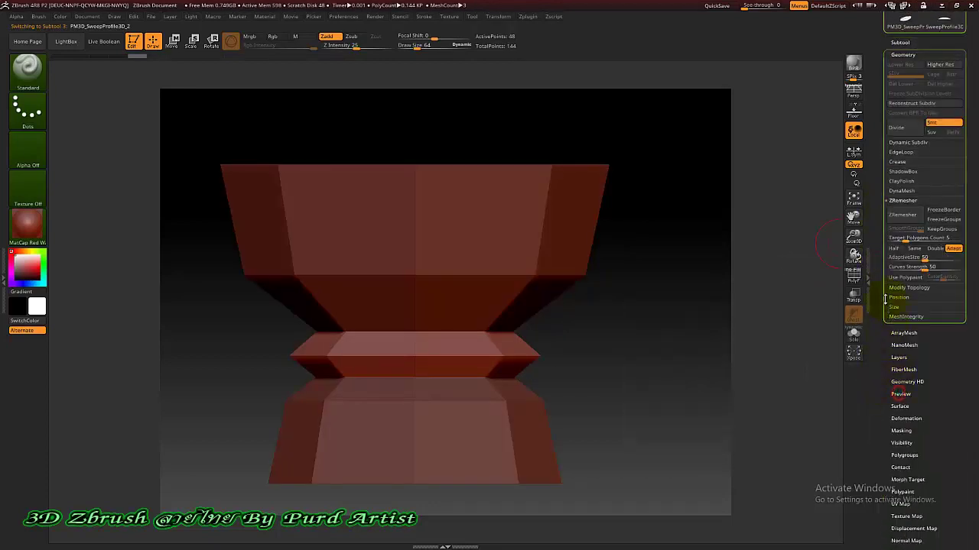
left_click_drag(878, 217, 878, 334)
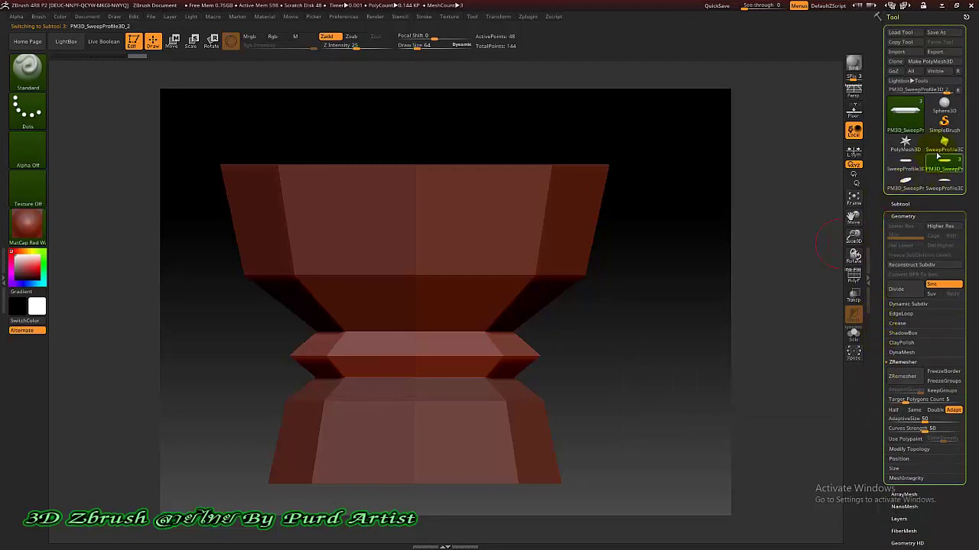
left_click(944, 182)
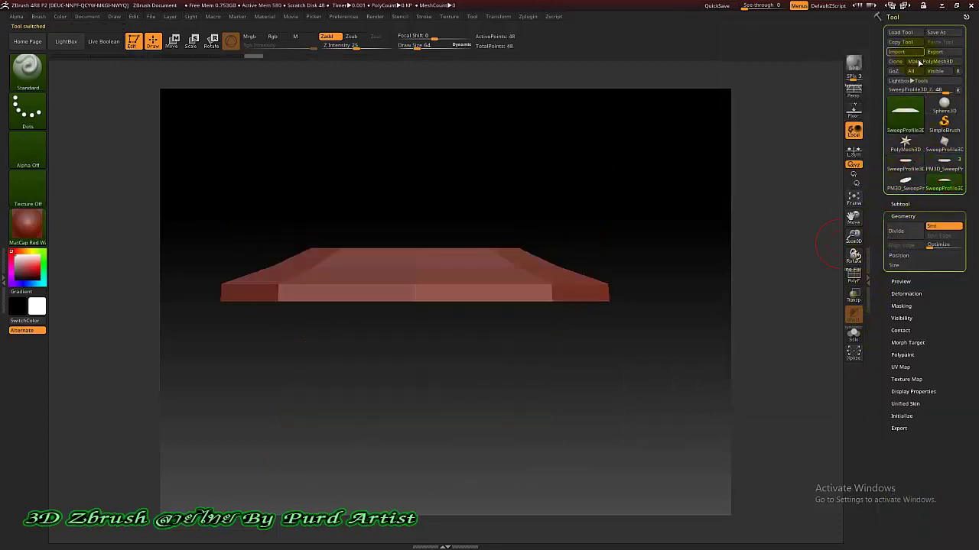
left_click(925, 62)
left_click(943, 169)
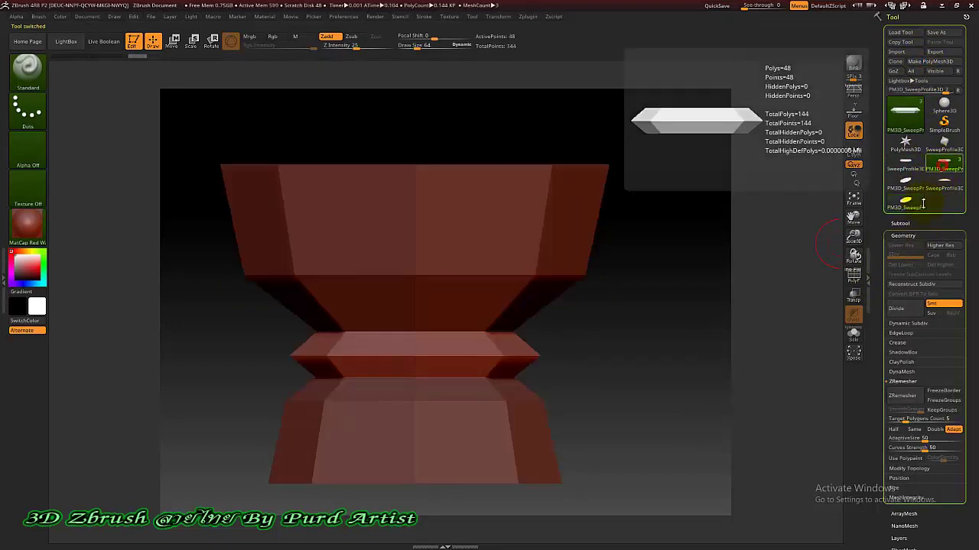
- Add the converted flat plate to the bowl tool as a new subtool after PM3D_SweepProfile3D_2
scroll(873, 306, "down", 5)
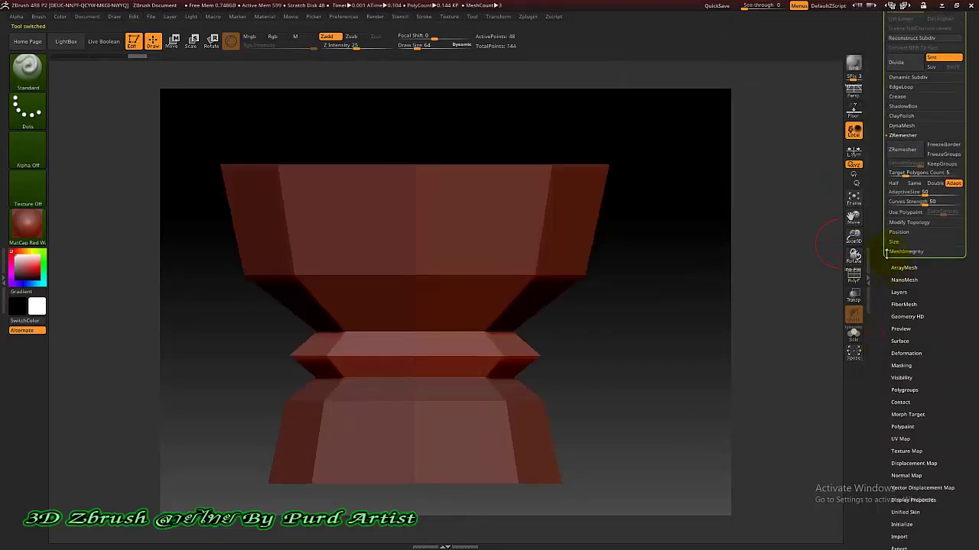
scroll(880, 218, "up", 5)
left_click(899, 204)
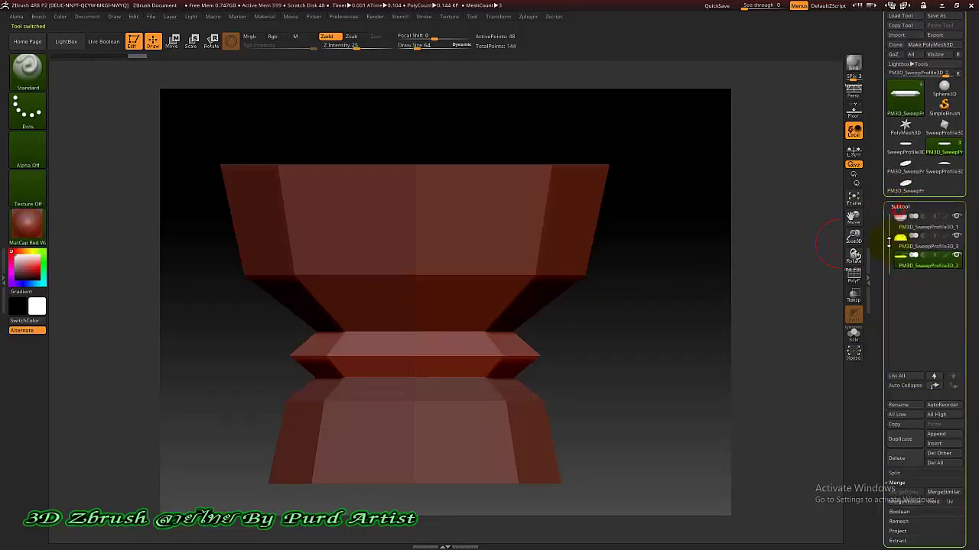
scroll(885, 207, "down", 4)
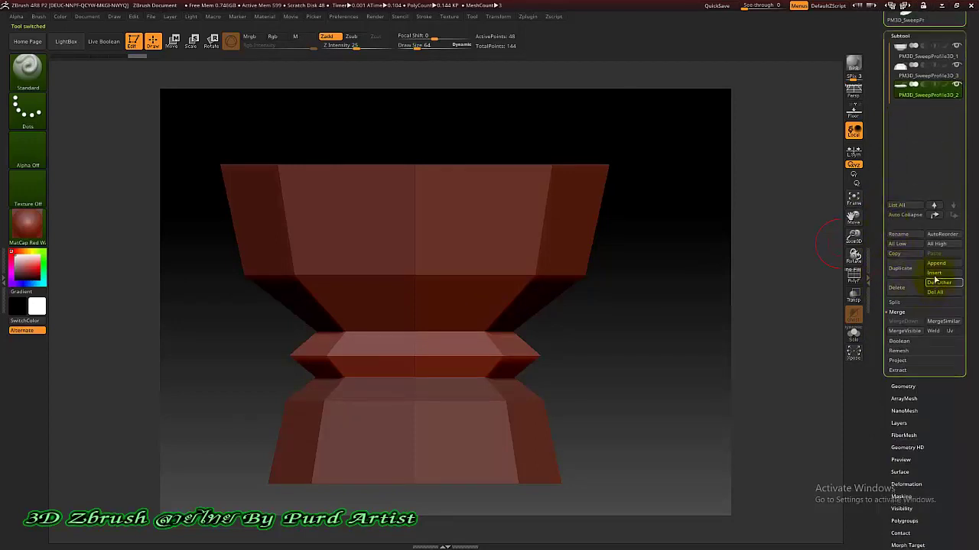
left_click(933, 272)
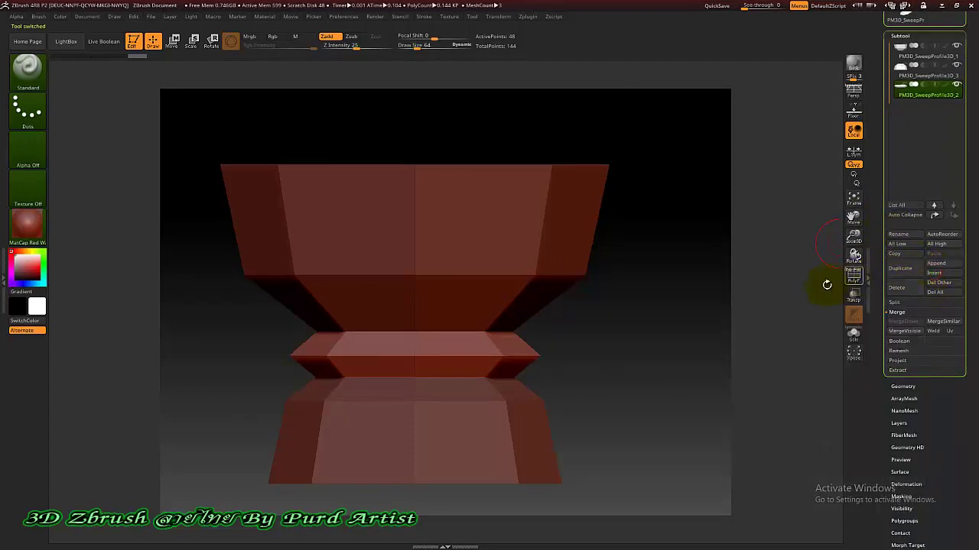
left_click(934, 273)
left_click(893, 295)
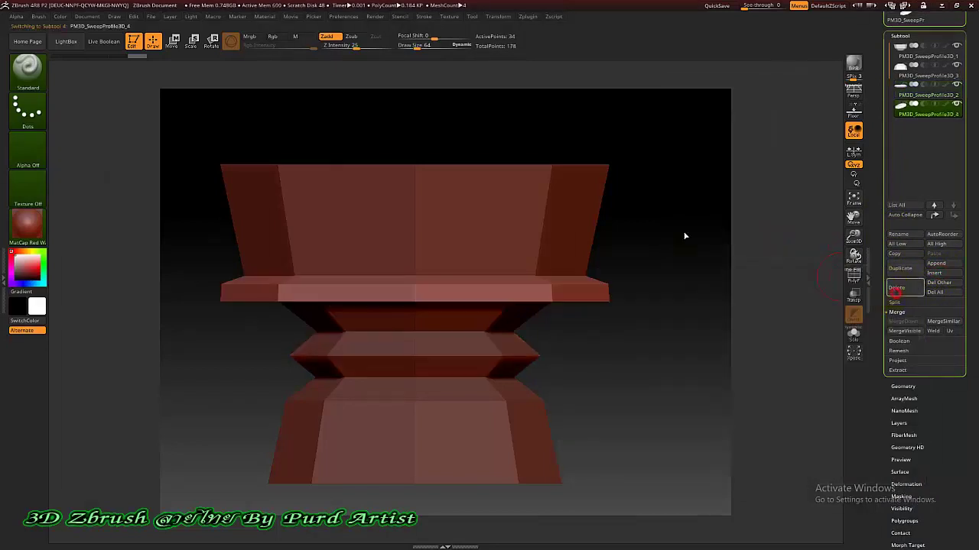
- Move the flat plate subtool straight down along Y to the bottom of the bowl's foot
left_click(173, 41)
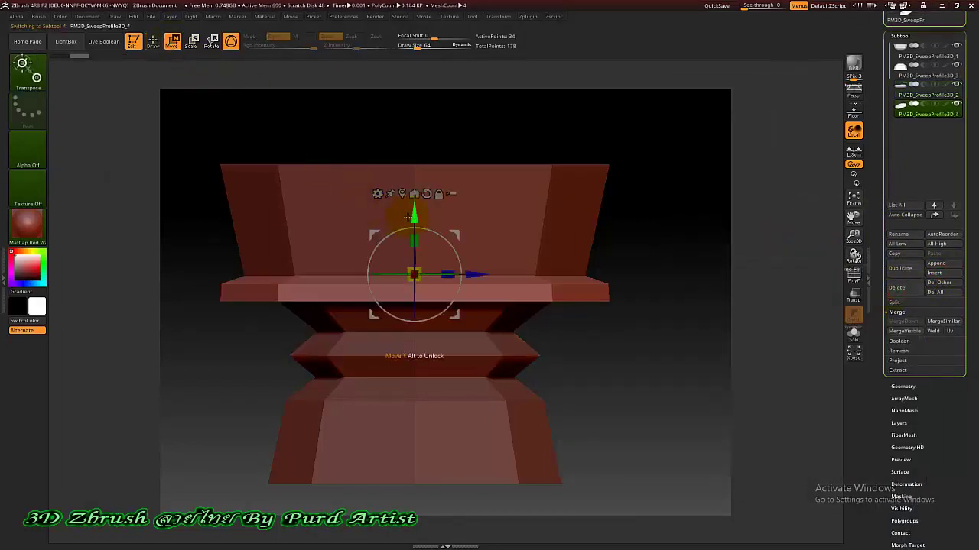
left_click_drag(409, 217, 409, 424)
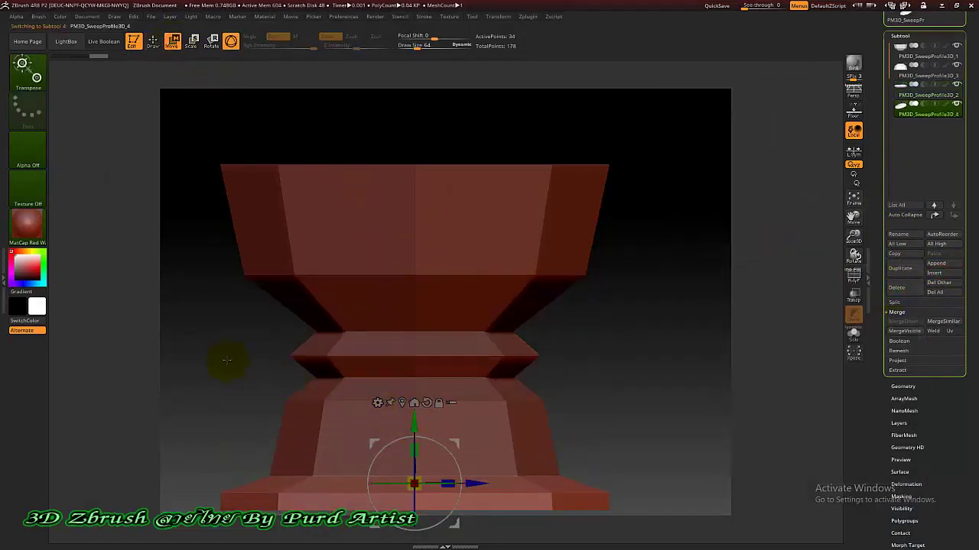
left_click_drag(220, 340, 260, 255, "alt")
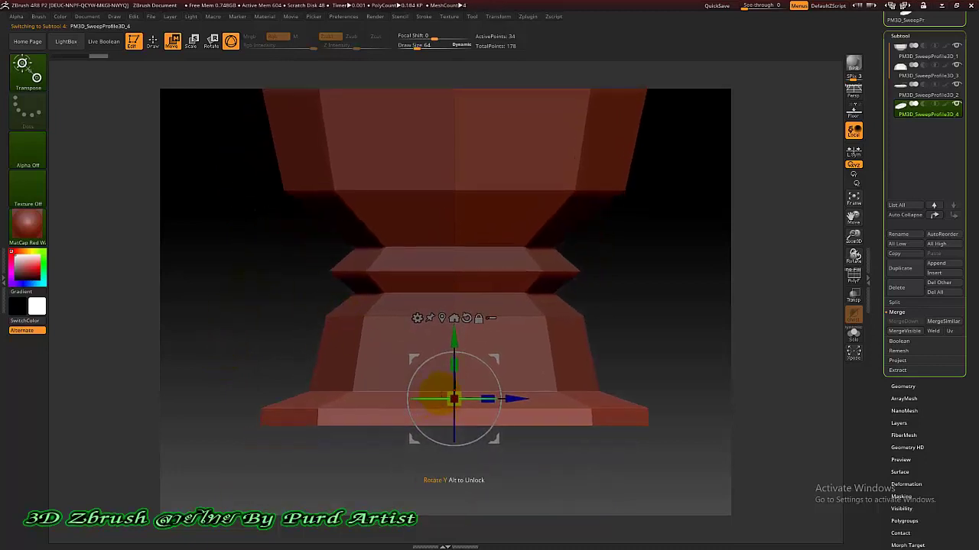
- Scale the base plate down until it only slightly overhangs the foot, and adjust its height against the foot's bottom edge
left_click_drag(454, 398, 459, 407)
left_click_drag(450, 343, 450, 341)
left_click_drag(236, 306, 264, 293)
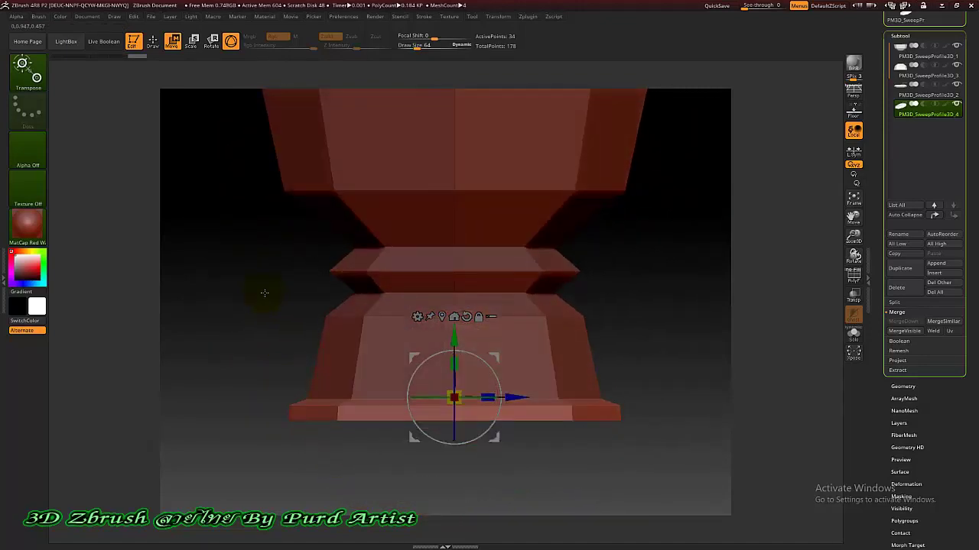
right_click_drag(339, 339, 346, 325, "ctrl")
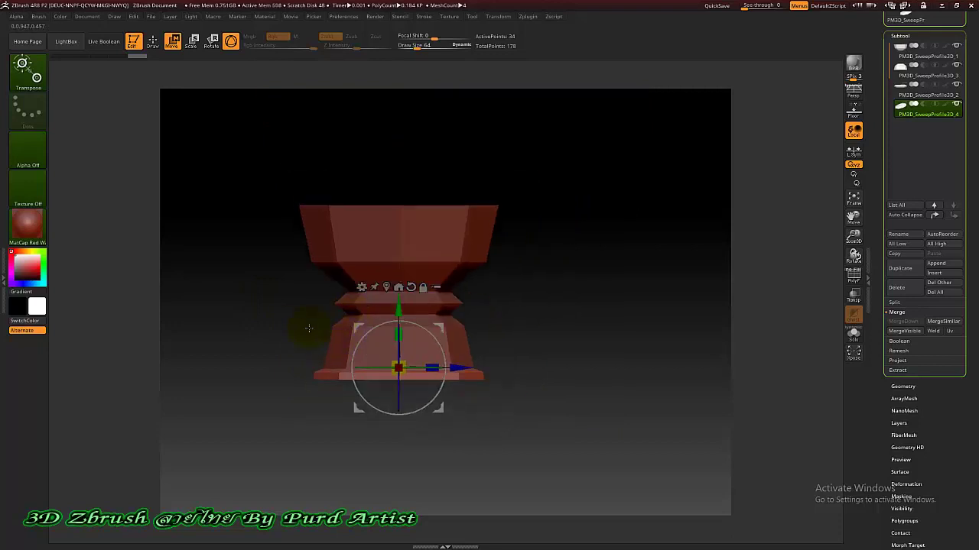
left_click_drag(258, 276, 287, 312)
right_click_drag(391, 334, 401, 318, "ctrl")
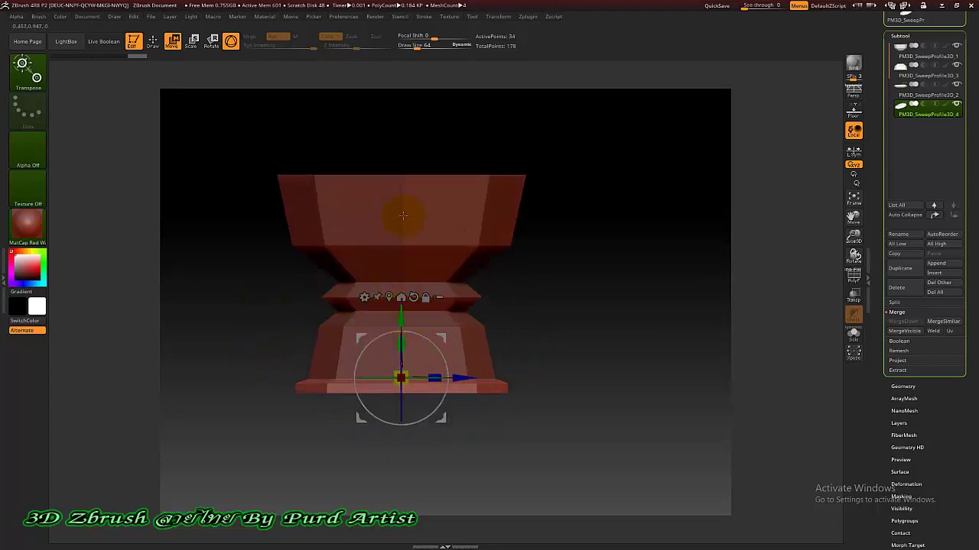
- Duplicate the base plate subtool in Draw mode and make the middle ring subtool PM3D_SweepProfile3D_2 active
left_click(154, 44)
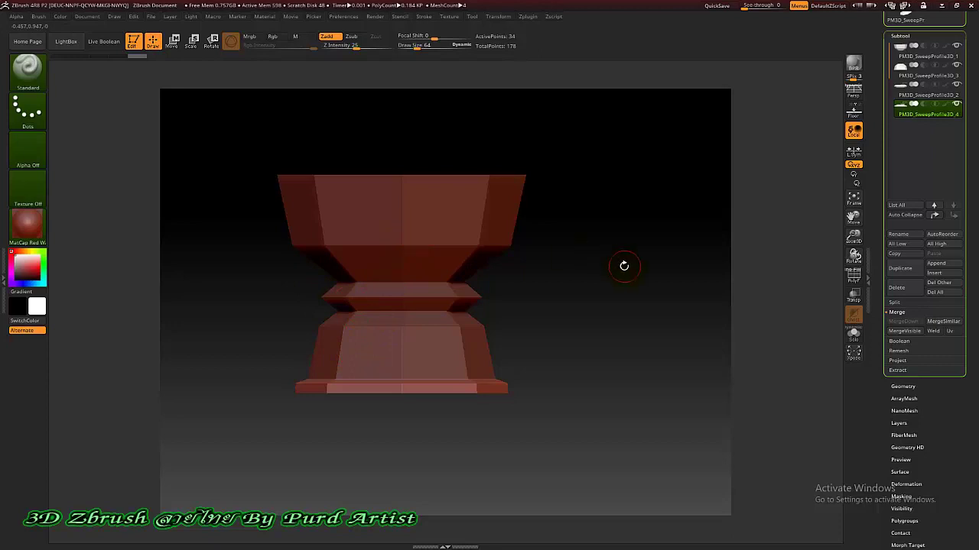
left_click(902, 269)
left_click(925, 93)
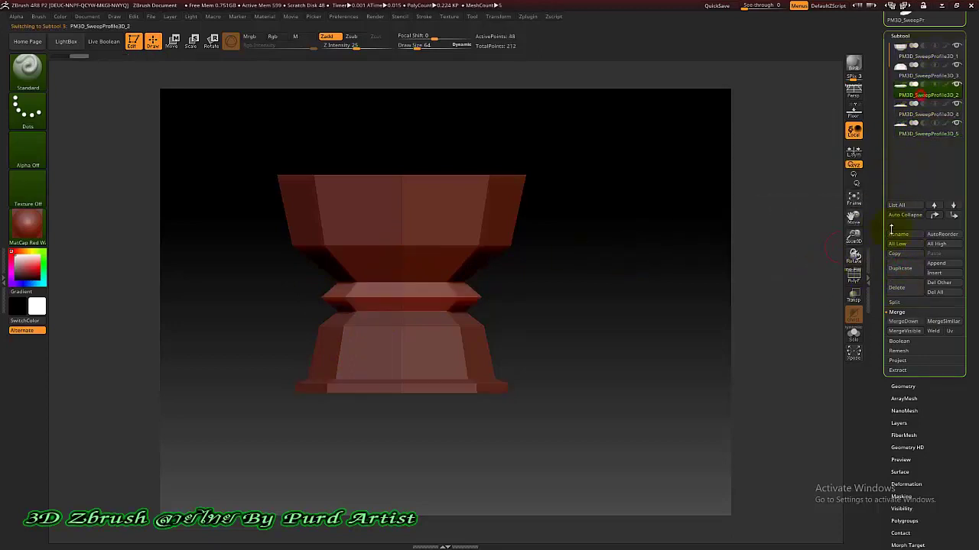
- Duplicate the middle ring subtool PM3D_SweepProfile3D_2, the foot subtool PM3D_SweepProfile3D_3 and the bowl subtool PM3D_SweepProfile3D_1
left_click(900, 270)
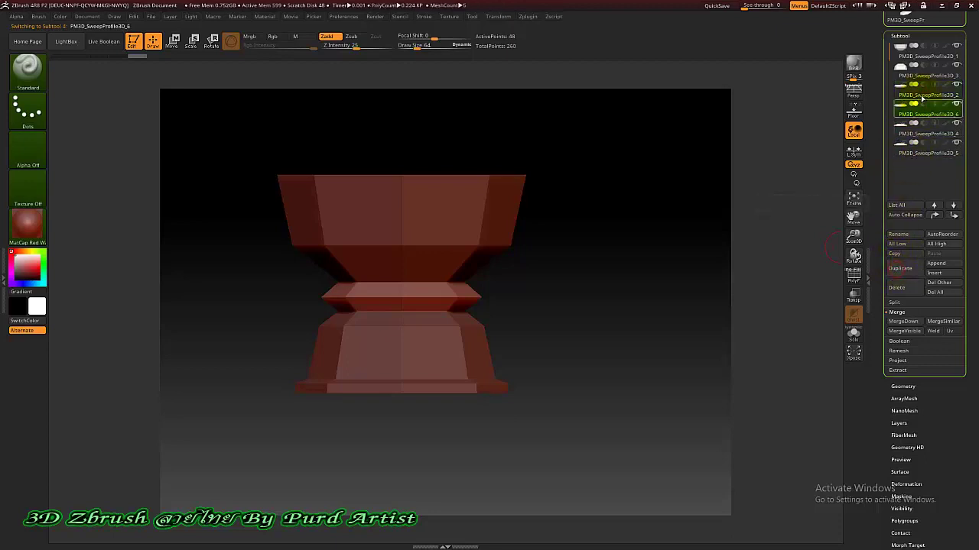
left_click(900, 269)
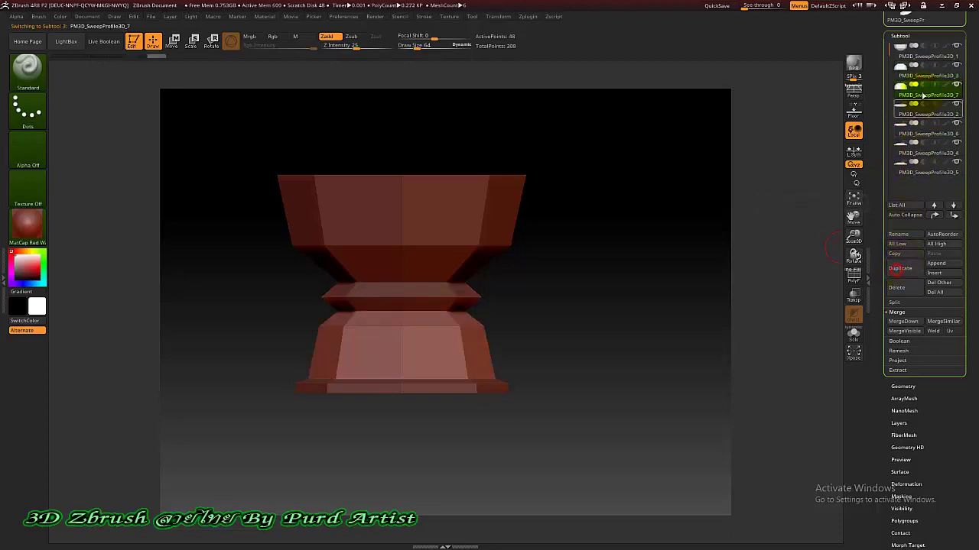
left_click(925, 56)
left_click(900, 271)
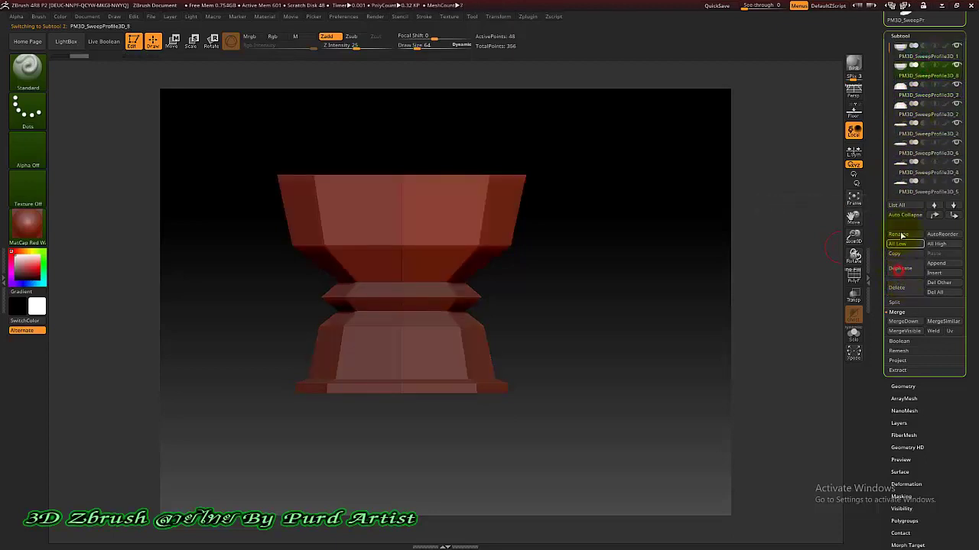
mouse_move(915, 134)
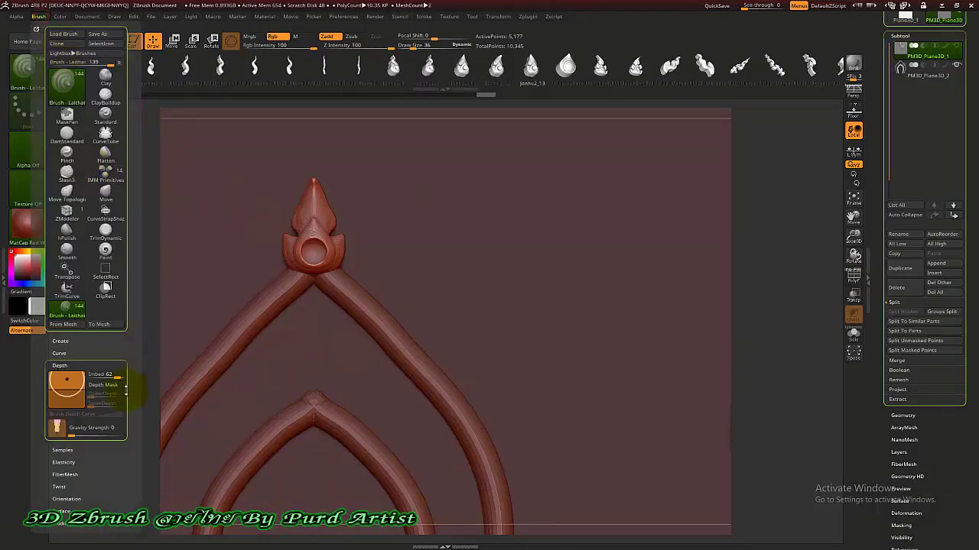
- Adjust the Laithai insert brush's Imbed depth and place mirrored flame ornaments down both outer sides of the larger arch
left_click_drag(95, 375, 108, 378)
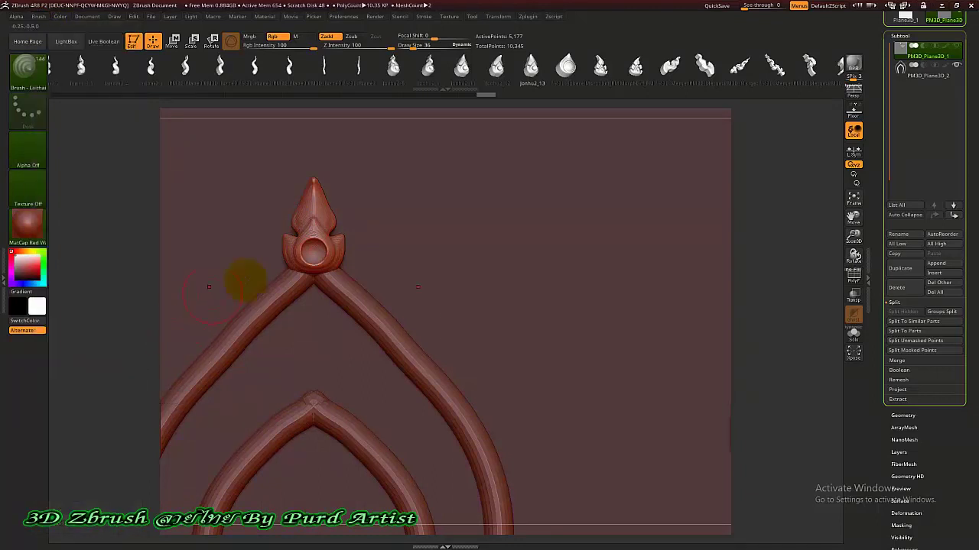
right_click_drag(384, 249, 379, 263, "ctrl")
left_click_drag(356, 264, 429, 339)
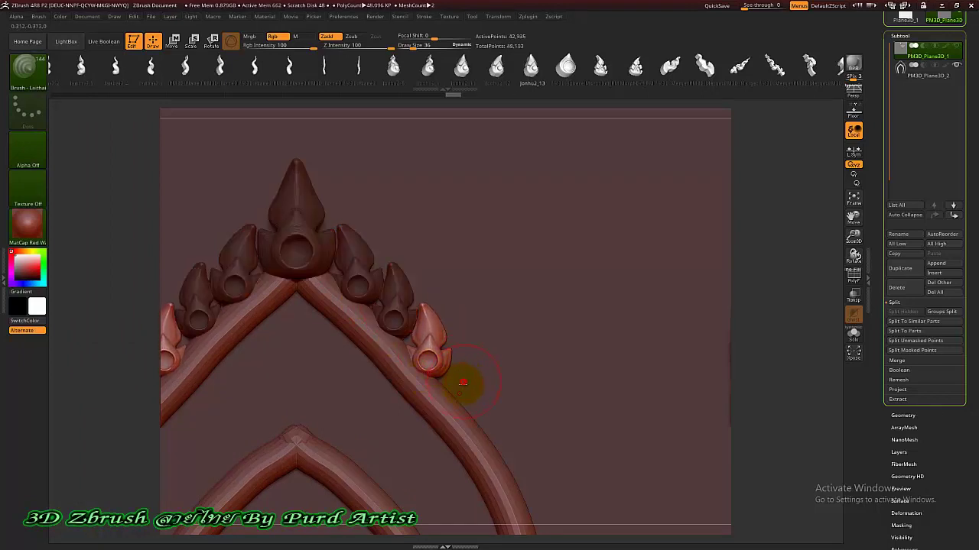
left_click_drag(462, 384, 464, 397)
right_click_drag(464, 398, 482, 382, "ctrl")
mouse_move(481, 381)
left_mouse_down()
mouse_move(484, 407)
mouse_move(525, 371)
mouse_move(507, 415)
mouse_move(517, 416)
mouse_move(530, 447)
mouse_move(519, 461)
left_mouse_up()
right_click_drag(519, 461, 552, 365, "ctrl")
mouse_move(546, 362)
left_mouse_down()
mouse_move(531, 377)
mouse_move(541, 401)
mouse_move(518, 416)
mouse_move(505, 448)
mouse_move(515, 470)
mouse_move(492, 479)
left_mouse_up()
right_click_drag(491, 480, 484, 368, "ctrl")
mouse_move(215, 288)
left_mouse_down()
mouse_move(285, 287)
mouse_move(227, 291)
left_mouse_up()
left_click_drag(260, 237, 304, 235)
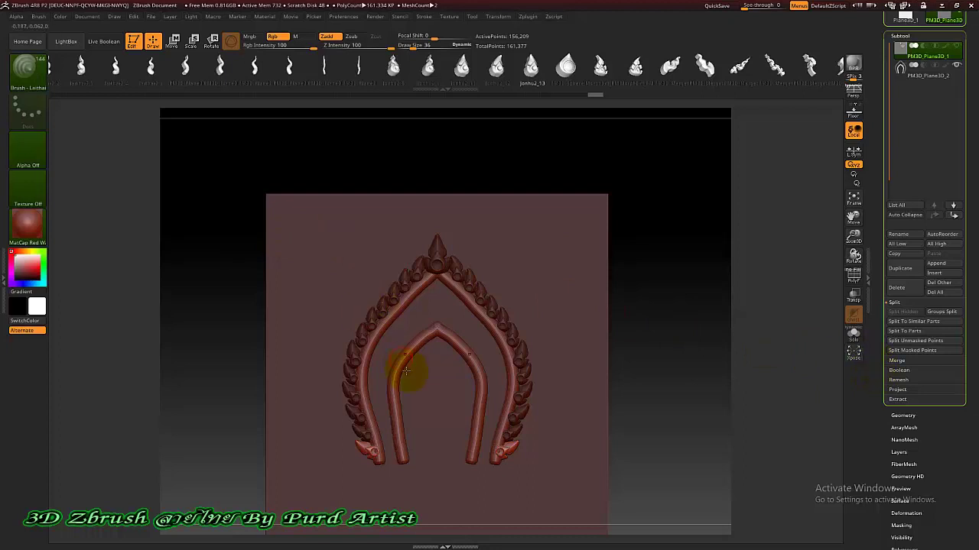
- Insert a larger Jonhu2_11 flame ornament on the peak of the inner arch
right_click_drag(449, 250, 435, 295, "ctrl")
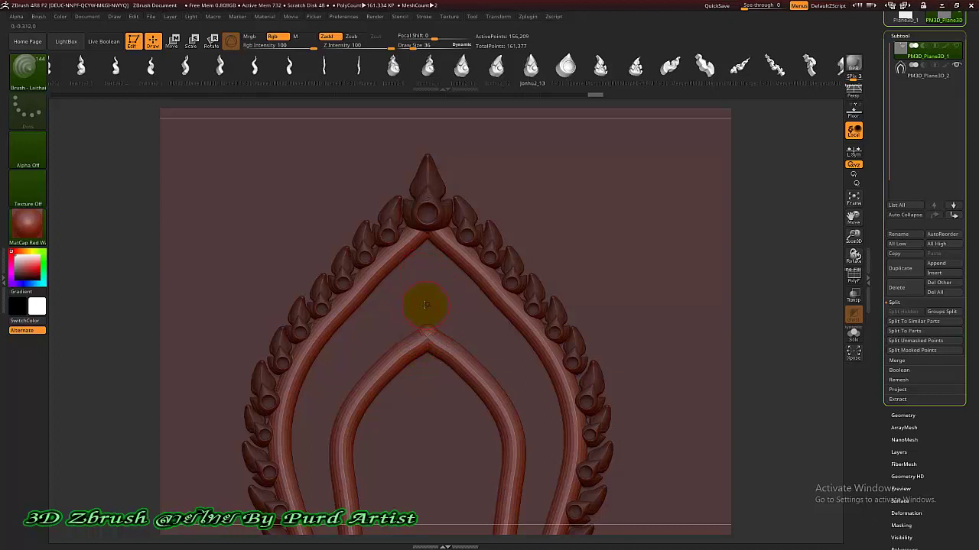
left_click_drag(425, 305, 427, 334)
key("ctrl+z")
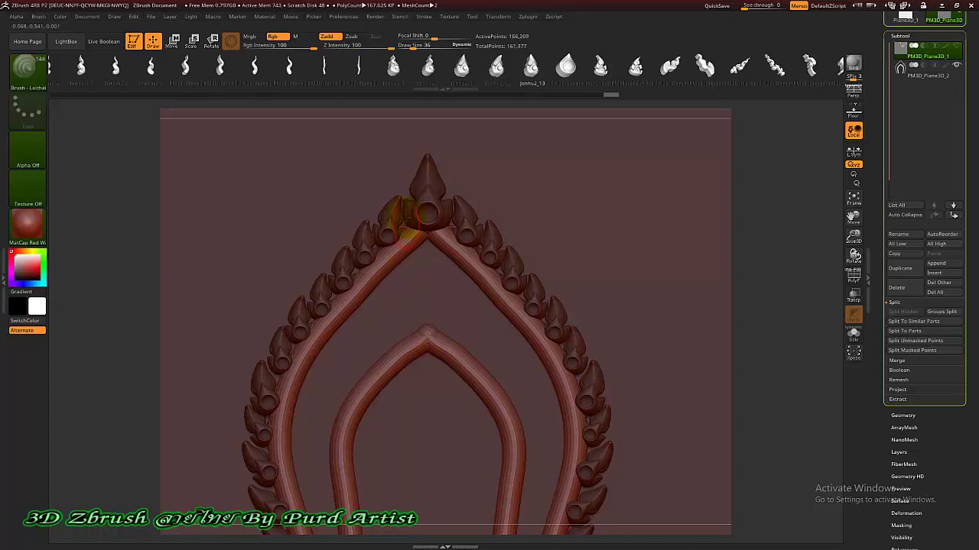
left_click(461, 68)
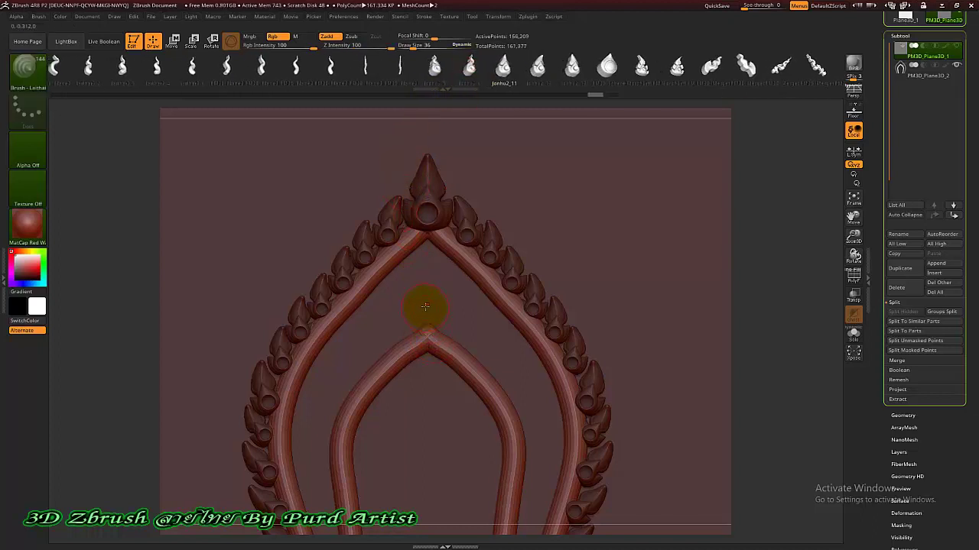
left_click_drag(425, 307, 426, 358)
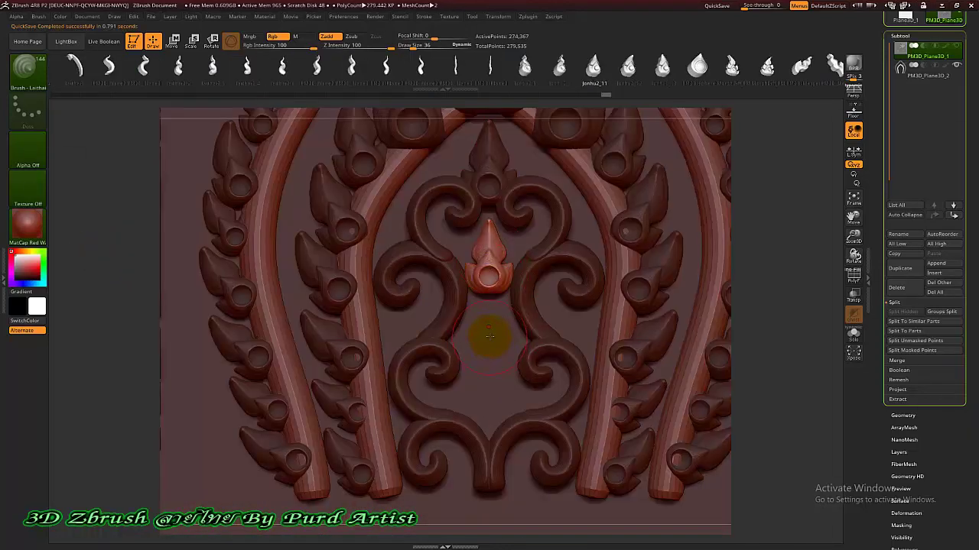
left_click_drag(489, 334, 467, 372)
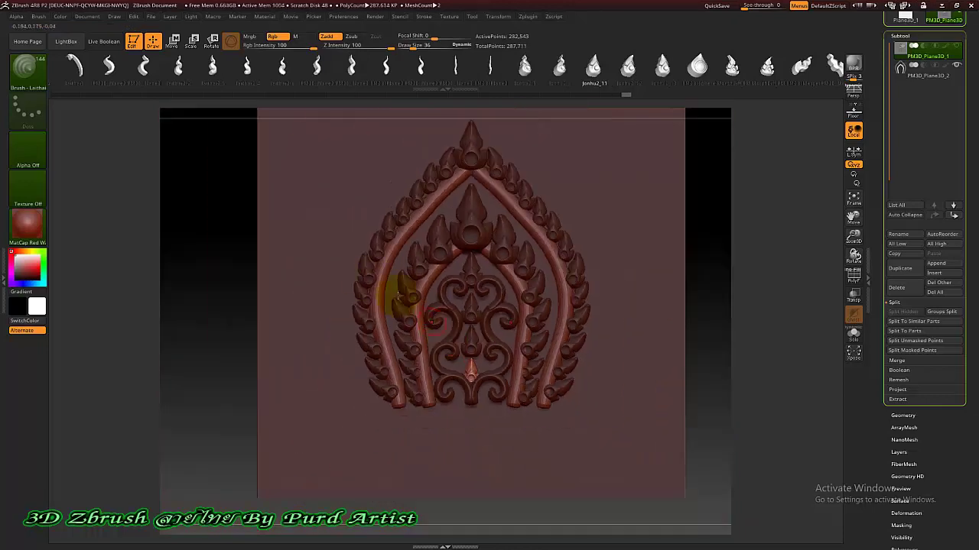
- Isolate the flat plane, split the hidden ornaments into their own subtool, and make that subtool visible again
left_click_drag(223, 251, 230, 223)
key("ctrl+shift")
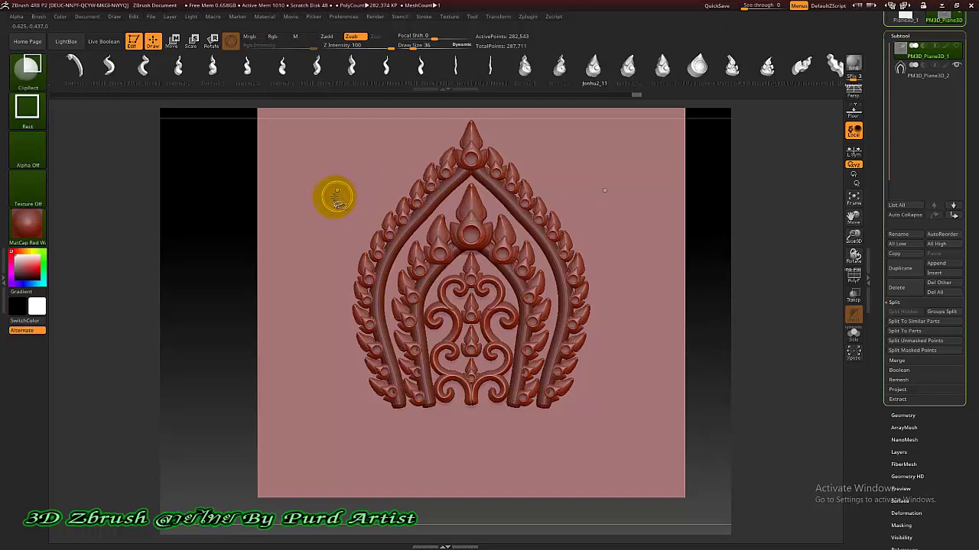
left_click(333, 199, "ctrl+shift")
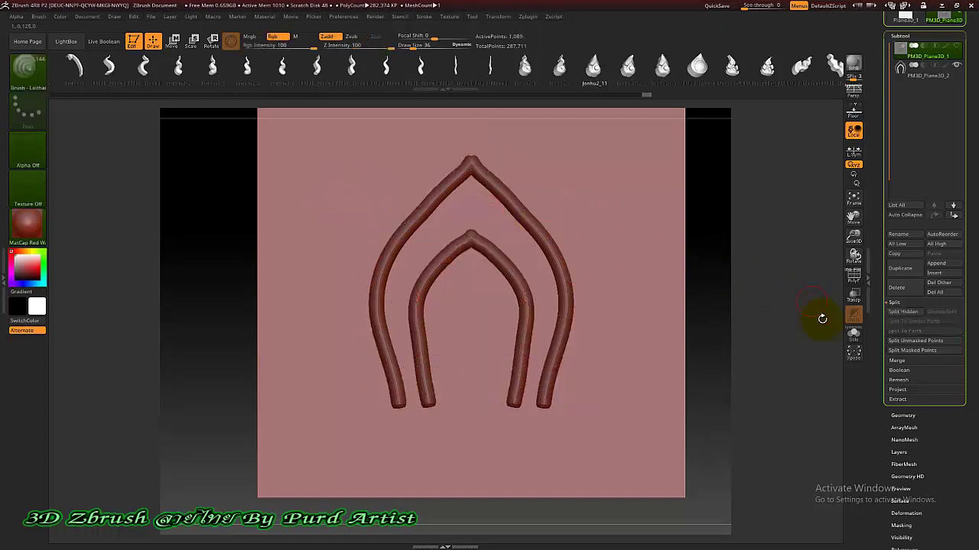
left_click(900, 313)
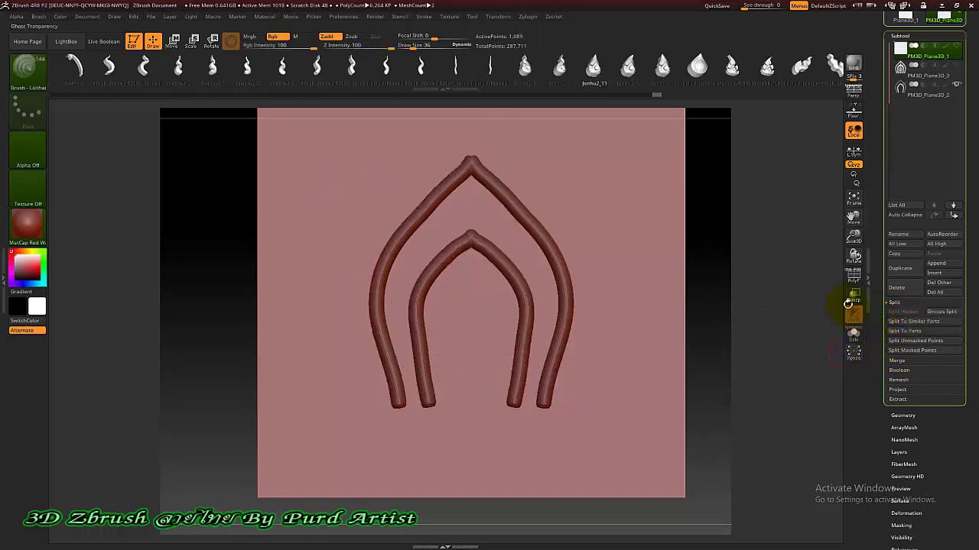
left_click(956, 67)
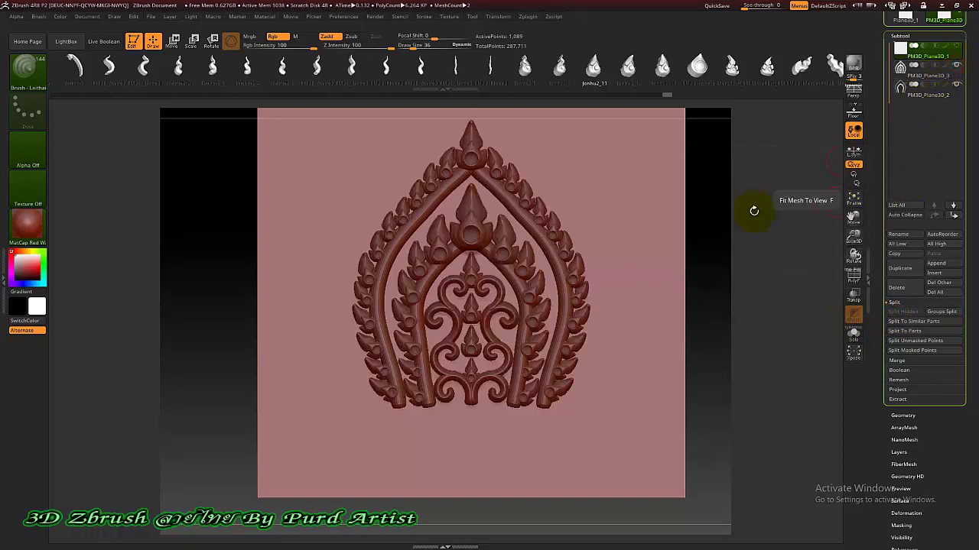
- Delete the flat plane subtool PM3D_Plane3D_1, keeping the ornaments and arches
mouse_move(953, 50)
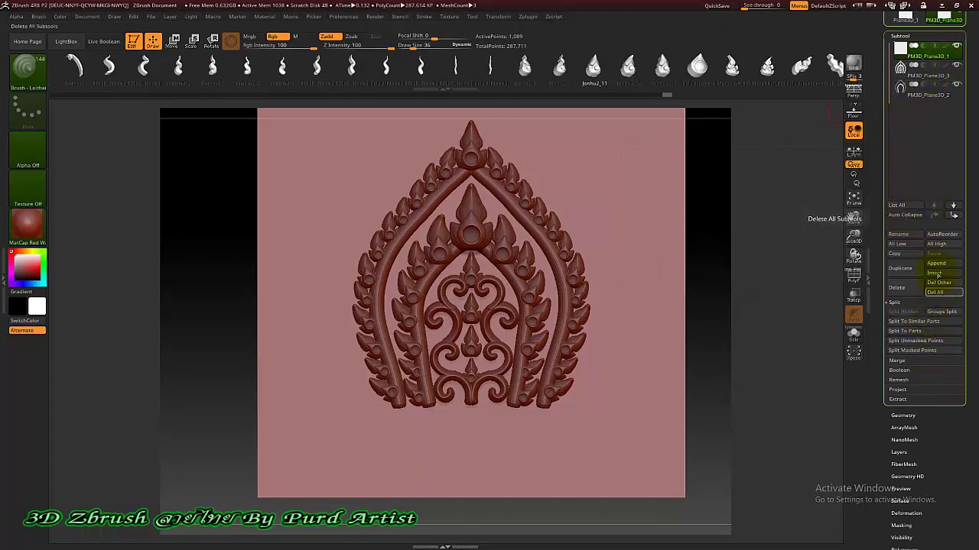
left_click(896, 287)
left_click(806, 310)
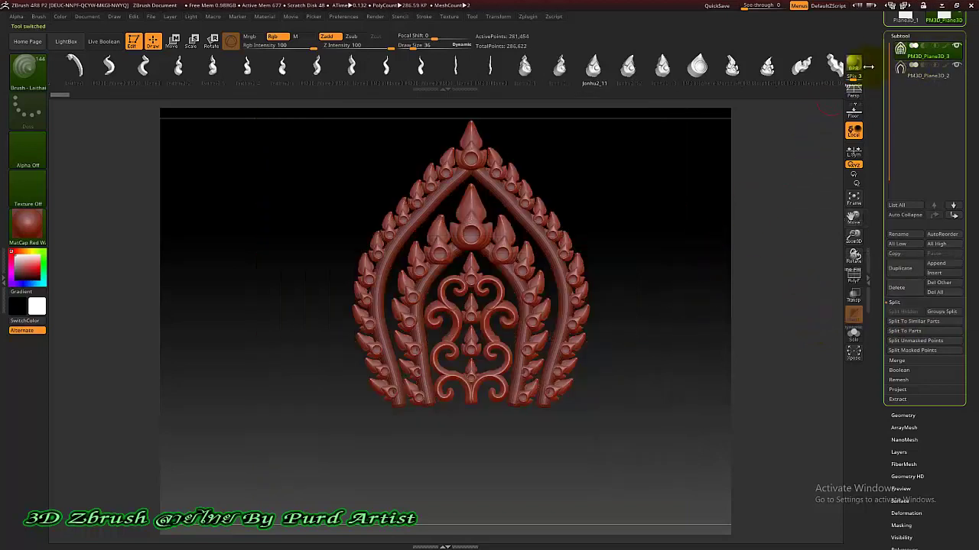
- Create an InsertMesh brush from the front-facing arch ornament and test it once on the bowl's lower facet
left_click_drag(874, 82, 868, 110)
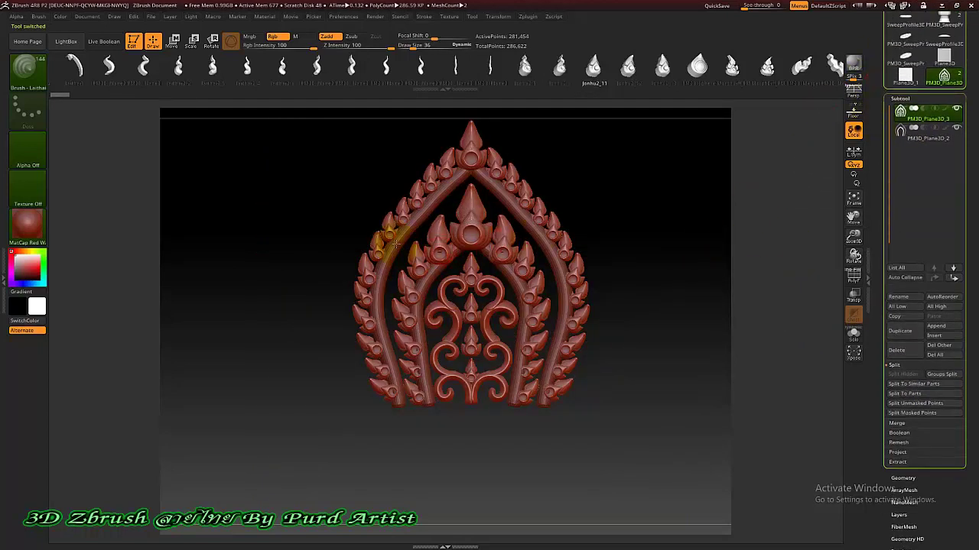
mouse_move(308, 249)
left_mouse_down()
mouse_move(297, 250)
mouse_move(375, 247)
mouse_move(372, 257)
mouse_move(311, 251)
left_mouse_up()
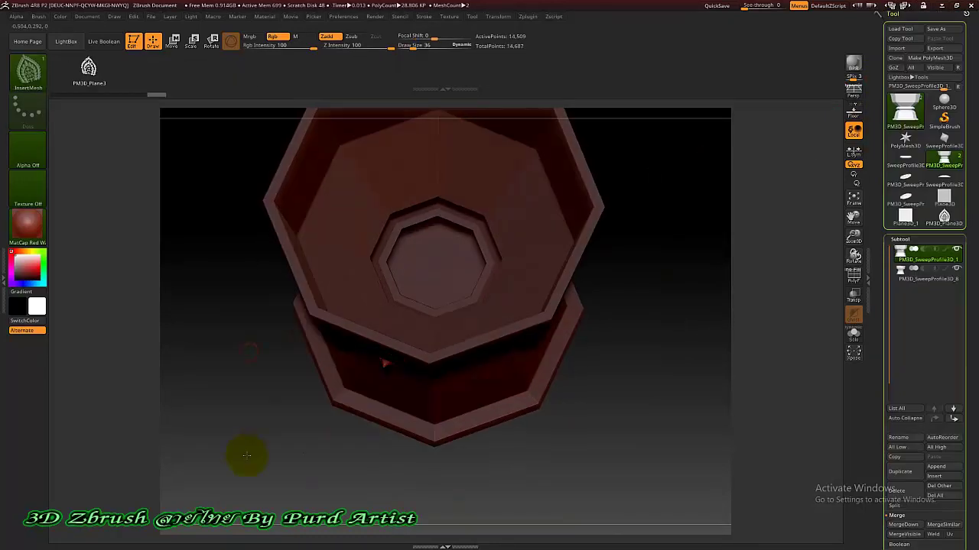
left_click_drag(245, 452, 256, 361)
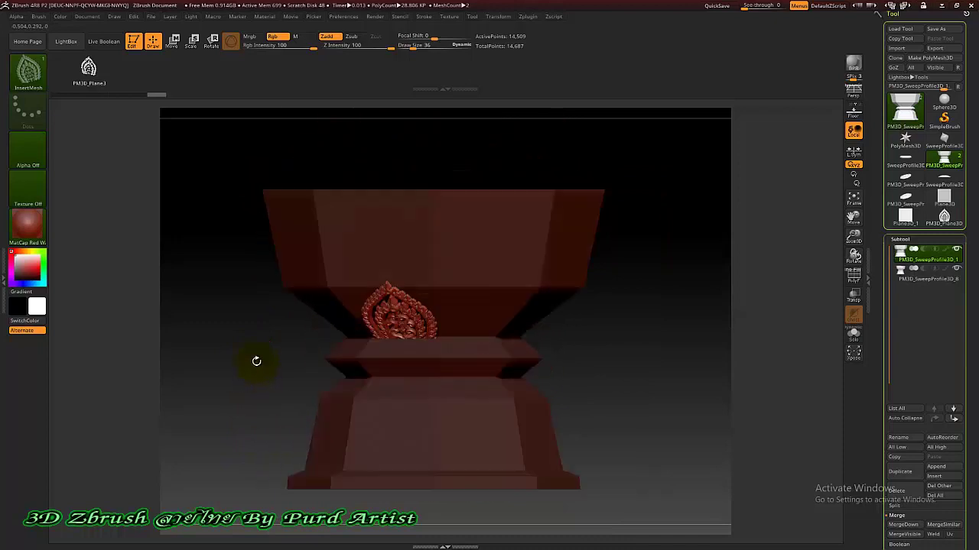
left_click(331, 306, "alt")
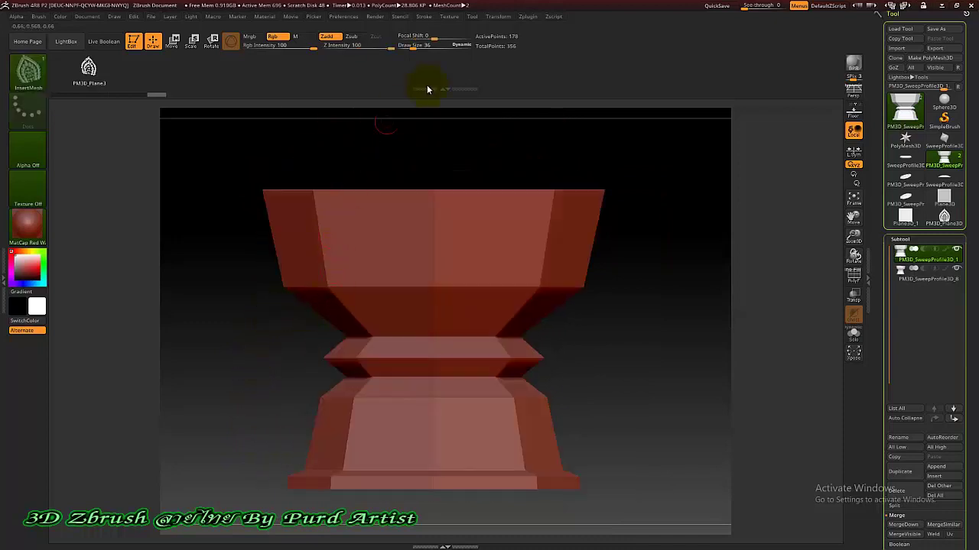
- Activate radial symmetry around the Y axis for the bowl
left_click(497, 16)
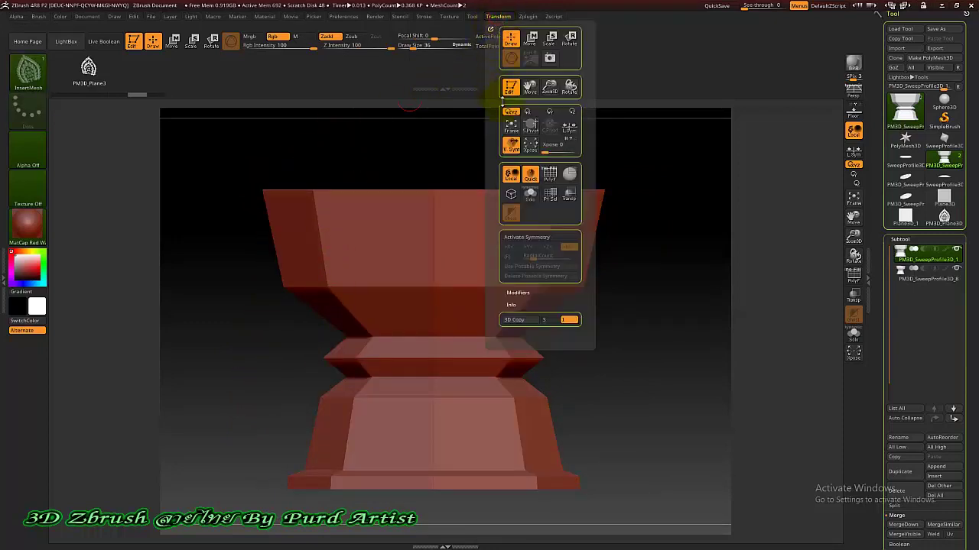
left_click(529, 237)
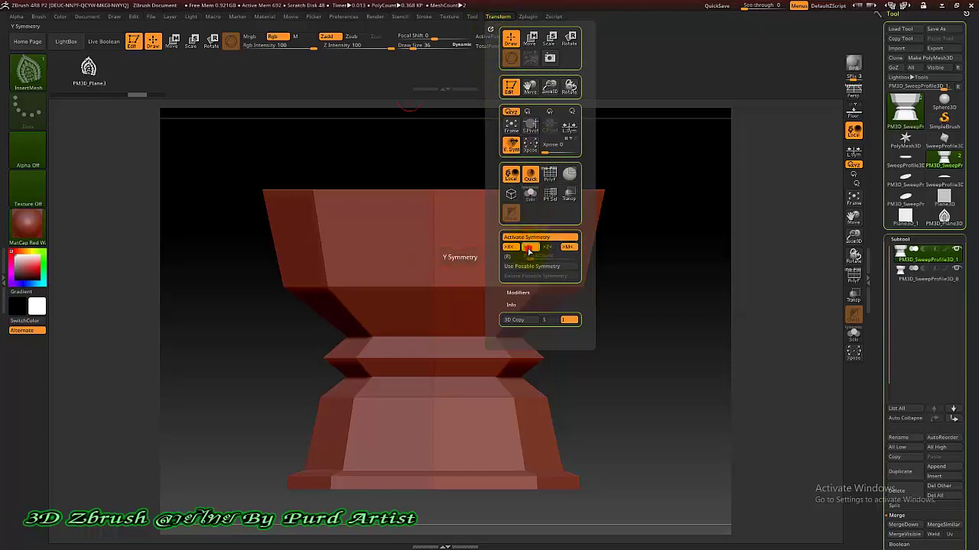
left_click(529, 248)
left_click(511, 257)
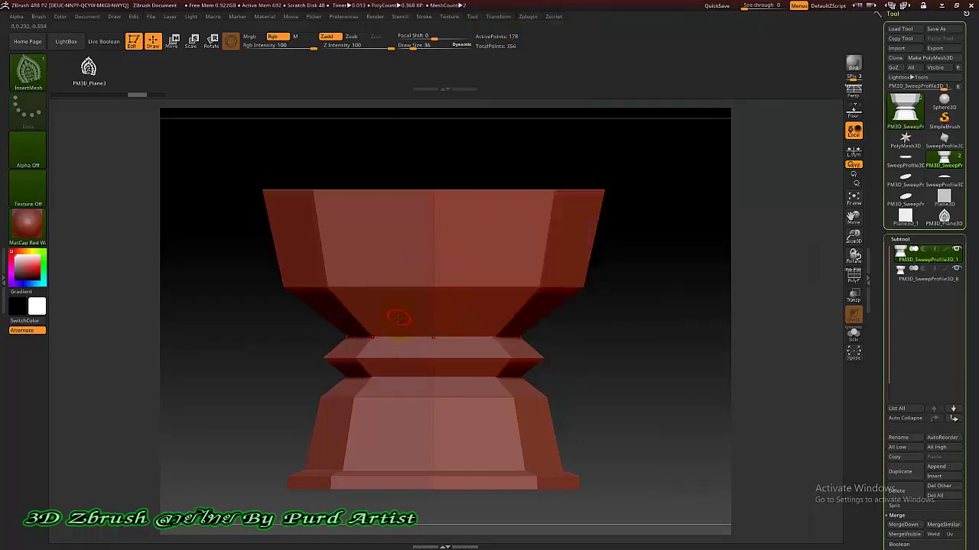
- Insert a radial ring of arch ornaments on the bowl's lower sloping facets, standing just above the middle ring
scroll(396, 318, "up", 2)
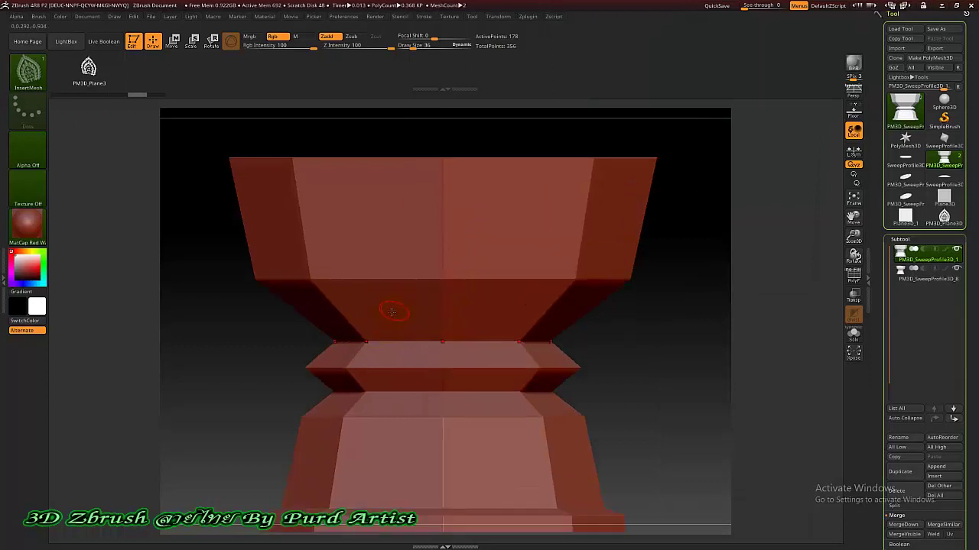
left_click_drag(396, 311, 396, 370)
mouse_move(238, 345)
left_mouse_down()
mouse_move(249, 322)
mouse_move(229, 335)
mouse_move(244, 340)
mouse_move(212, 341)
mouse_move(225, 341)
mouse_move(235, 317)
mouse_move(234, 358)
mouse_move(242, 284)
mouse_move(247, 349)
mouse_move(249, 338)
left_mouse_up()
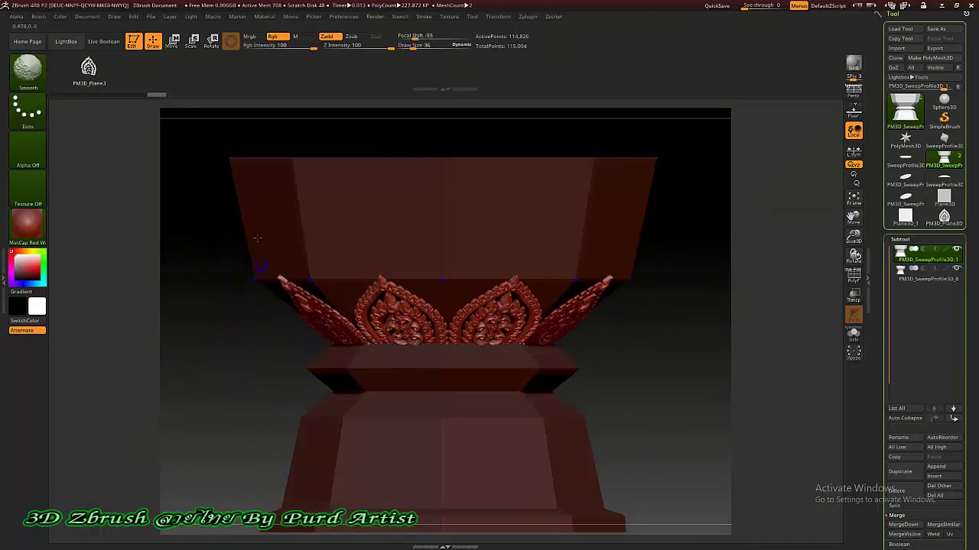
- Raise the InsertMesh brush's Projection Strength modifier fully
left_click(38, 16)
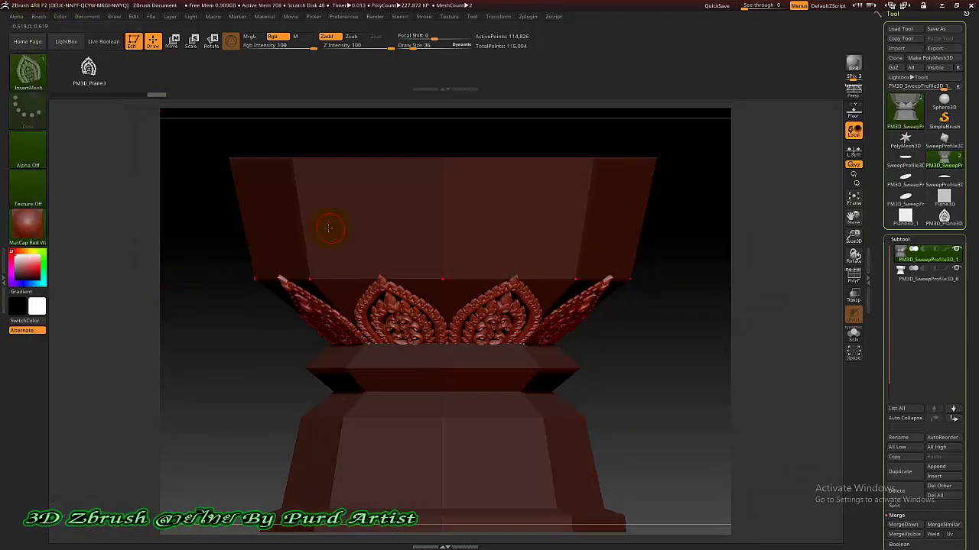
left_click(38, 16)
scroll(131, 170, "down", 5)
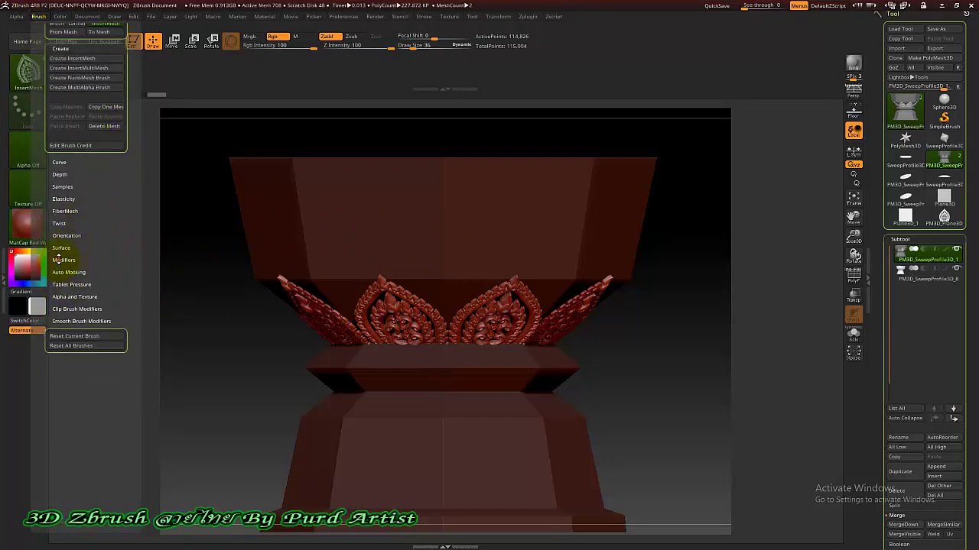
left_click(60, 260)
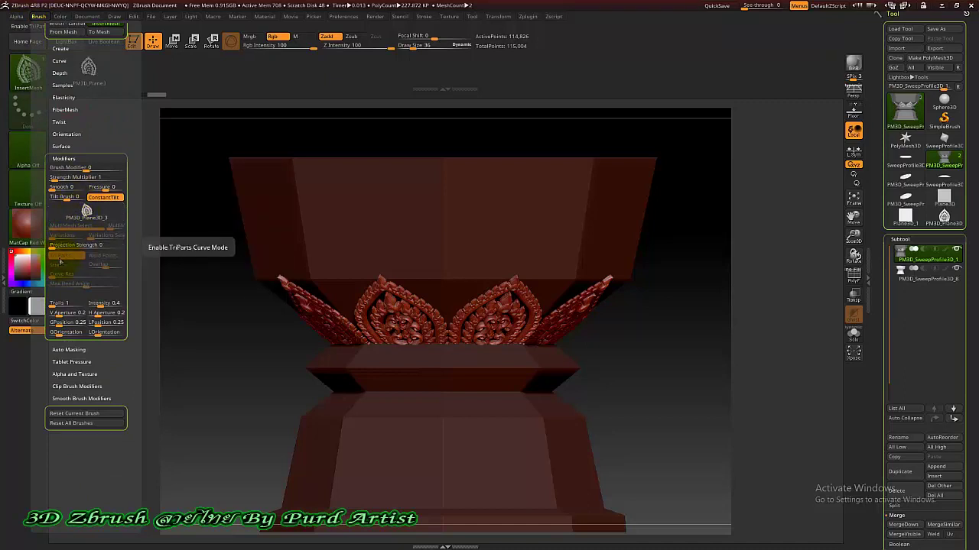
left_click_drag(52, 247, 127, 248)
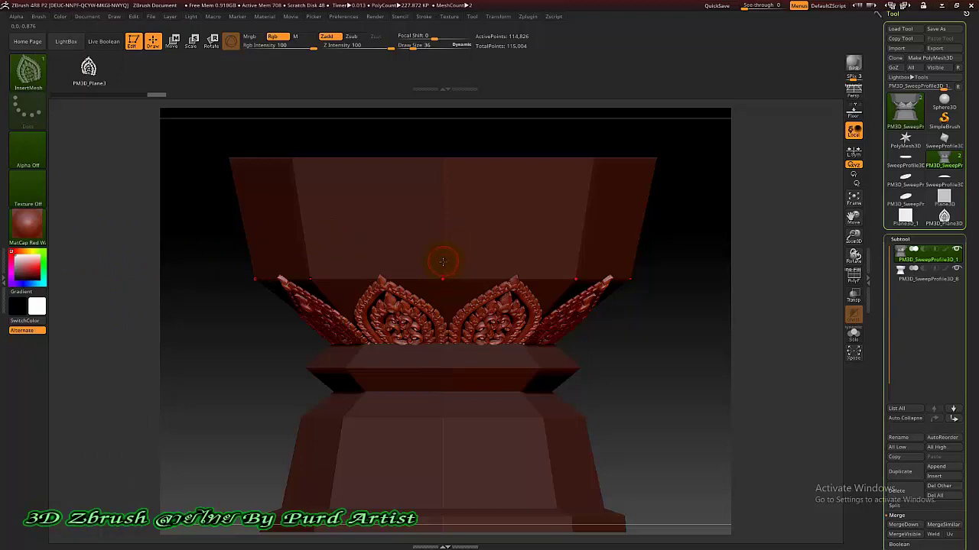
- Try a second radial ring of arch ornaments wrapped over the bowl's lower corner edge, inspect it from below, and undo it
left_click_drag(442, 281, 446, 320)
left_click(442, 294)
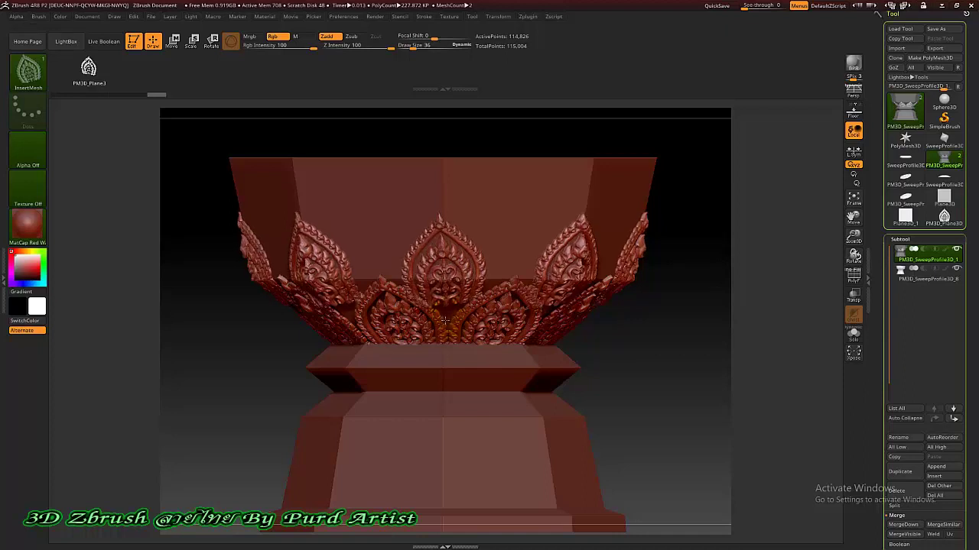
left_click_drag(445, 320, 446, 314)
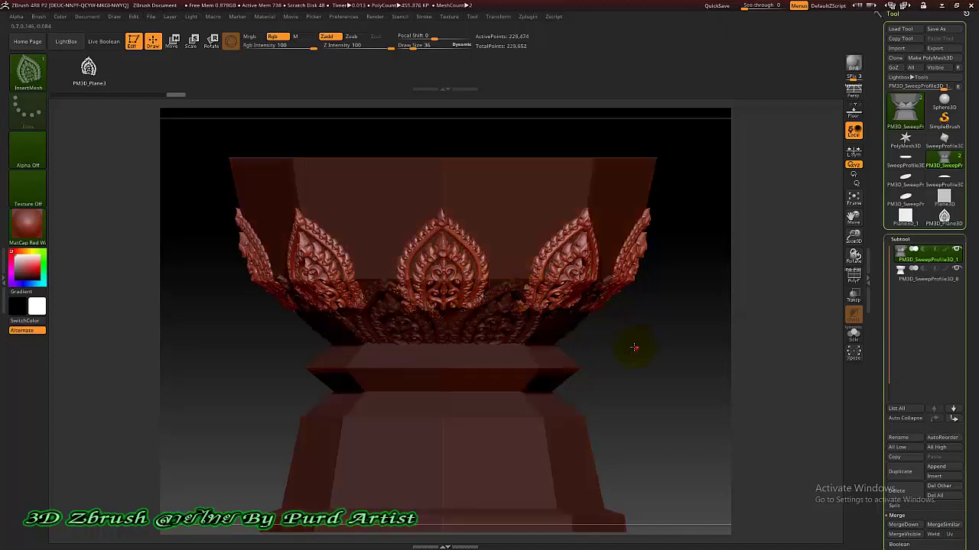
left_click_drag(635, 347, 527, 331)
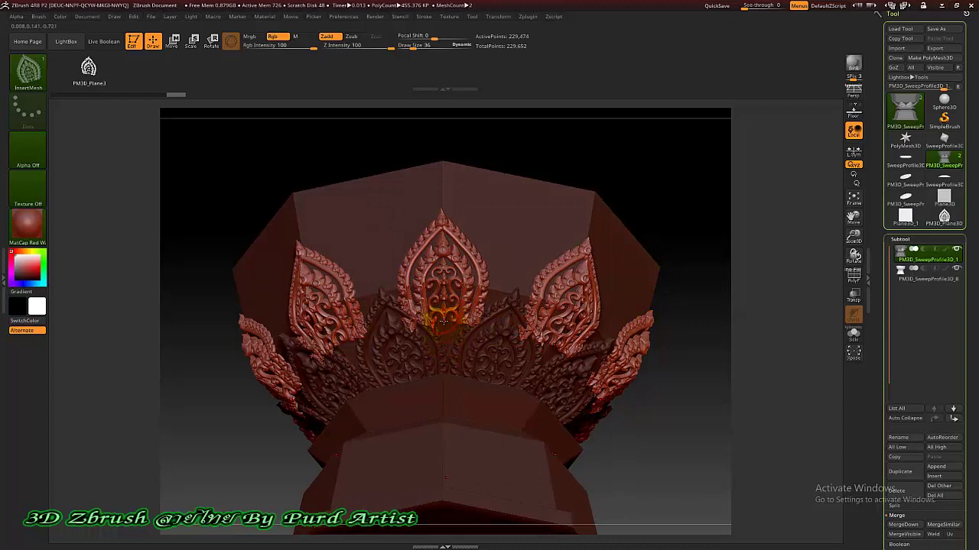
key("ctrl+z")
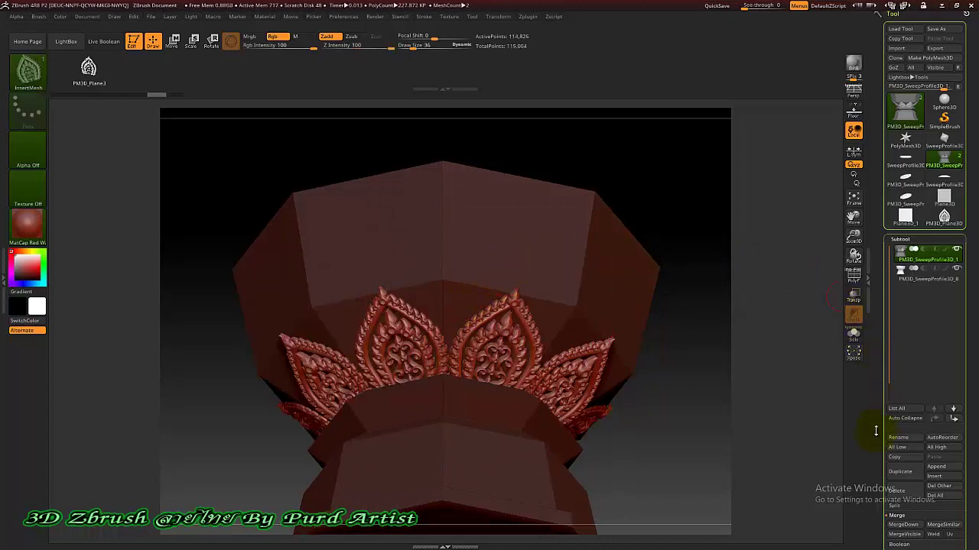
- Split the decorated bowl into separate subtools by polygroup with Groups Split
scroll(873, 375, "down", 3)
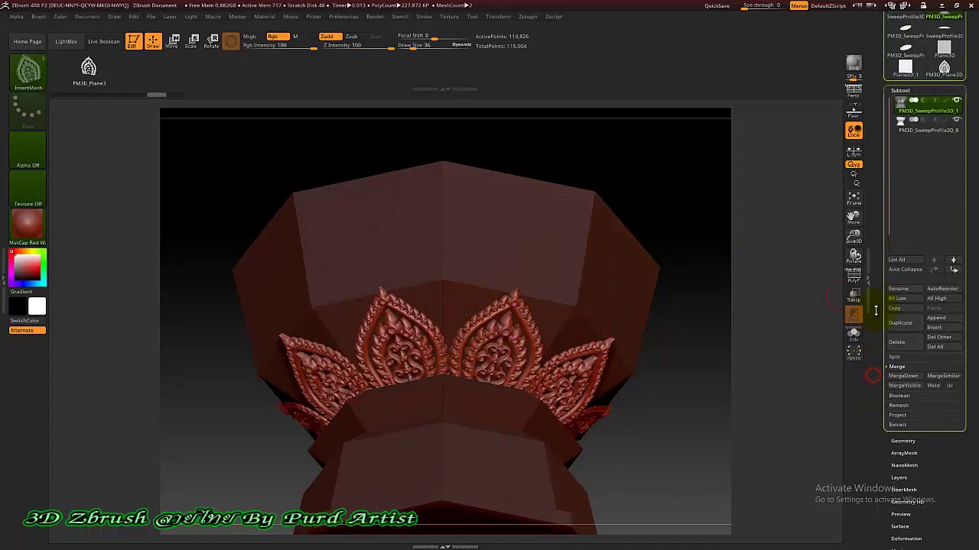
left_click(897, 357)
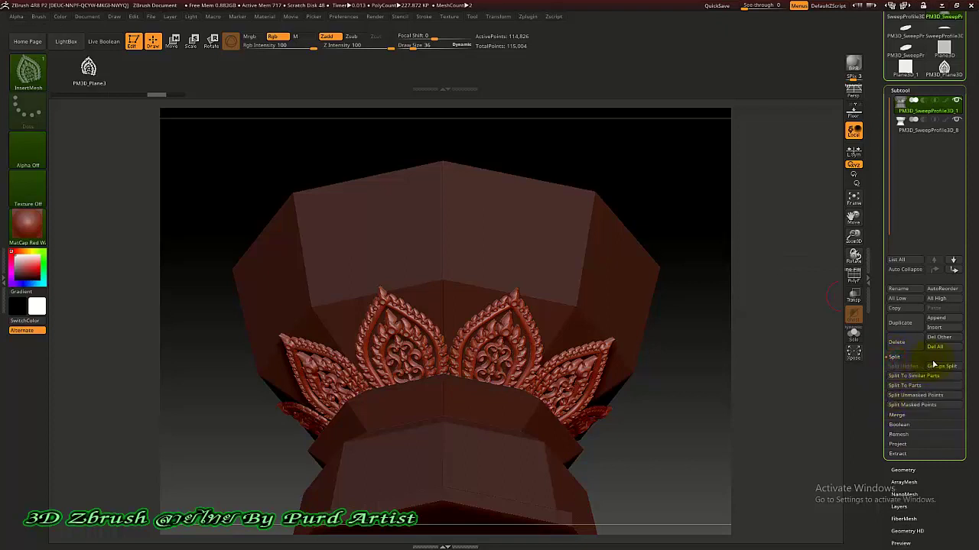
left_click(937, 366)
left_click(810, 386)
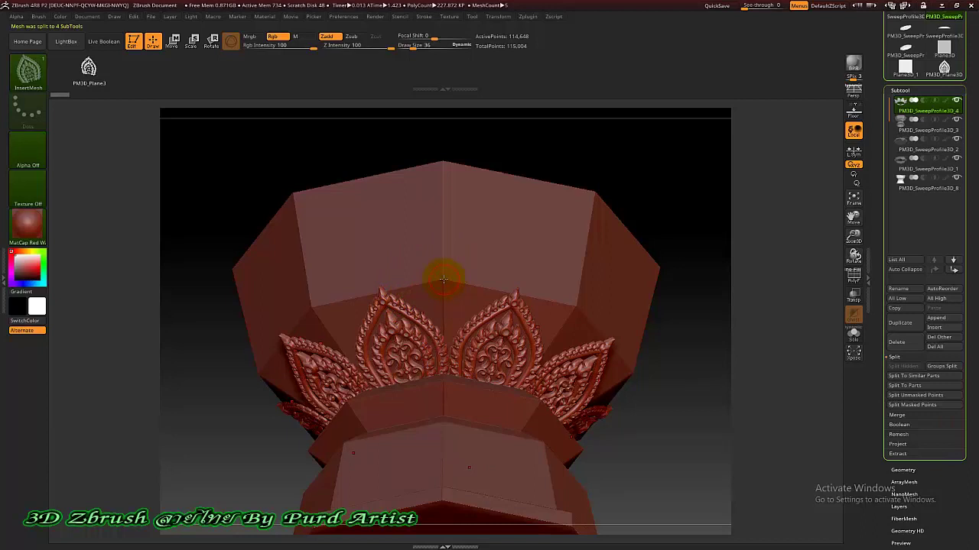
- Undo a trial arch ring drawn while the ornament subtool is active, and make the bowl body the active subtool
left_click_drag(445, 286, 444, 336)
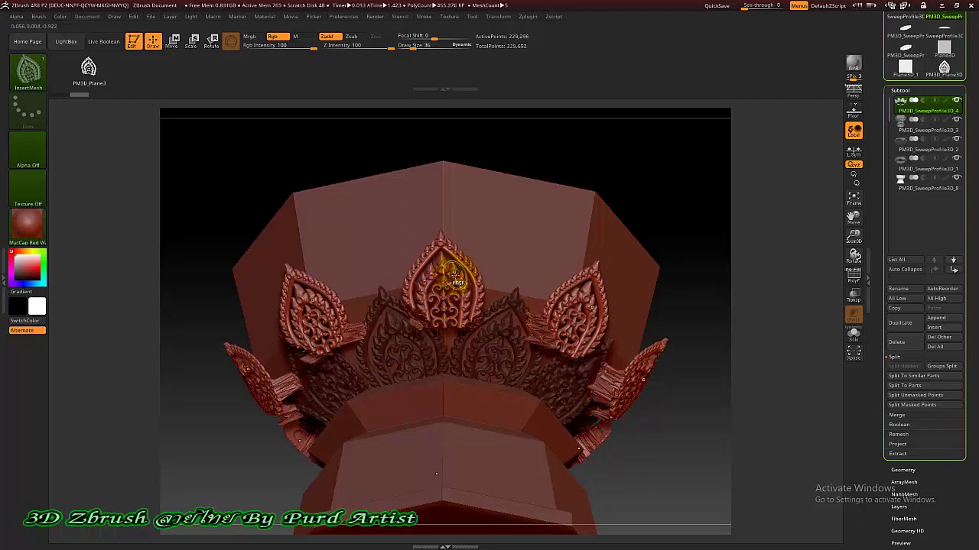
key("ctrl+z")
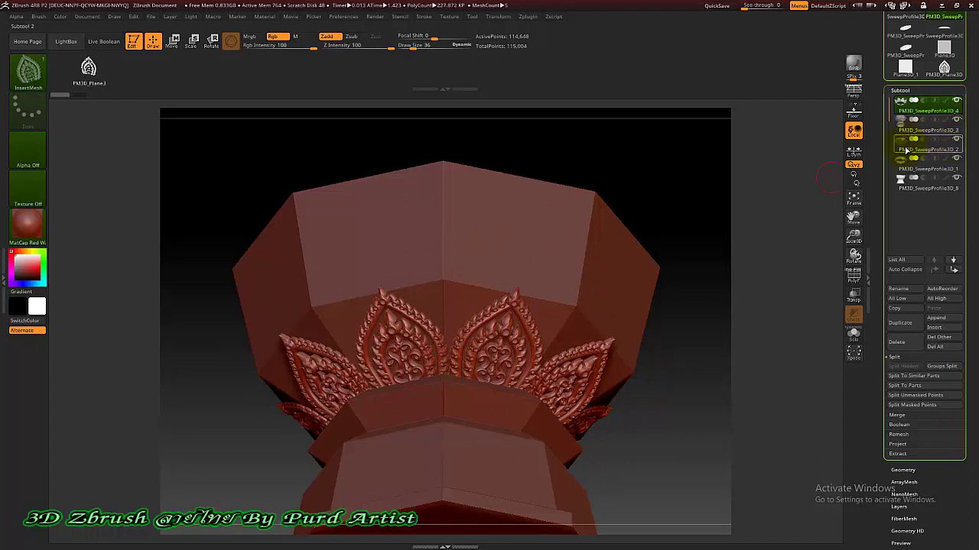
mouse_move(908, 151)
mouse_move(923, 131)
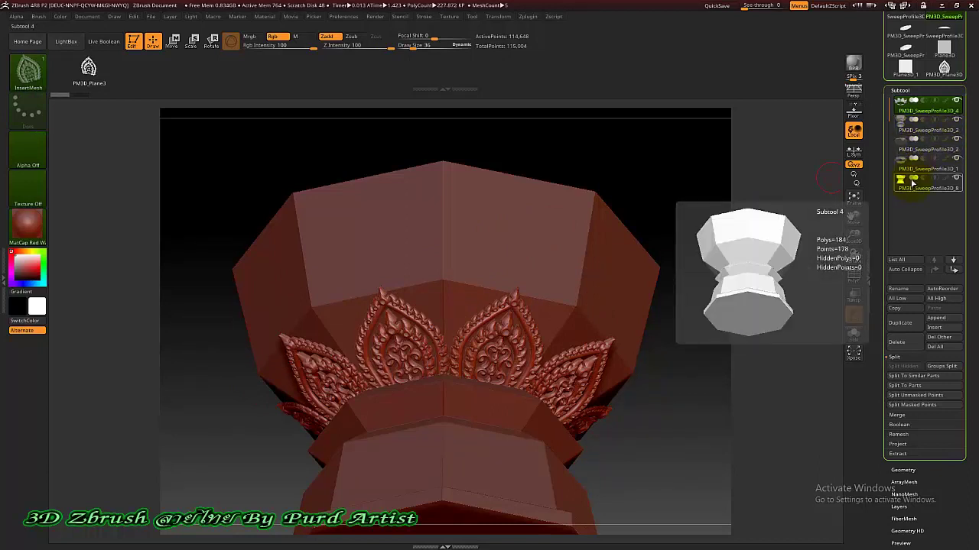
left_click(923, 132)
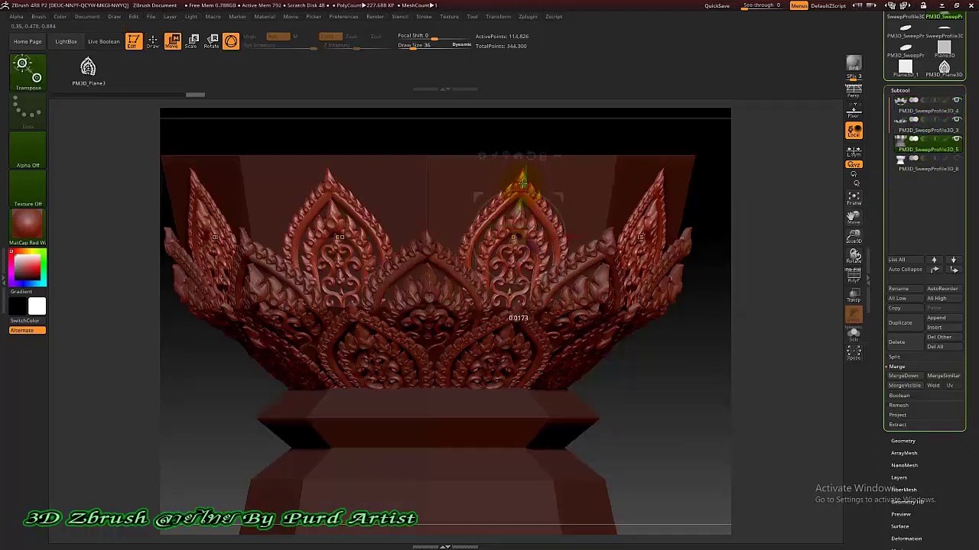
- Insert a radial ring of tall arch ornaments on the bowl's upper facets, standing between the middle ring's arches, and clear the mask
left_click_drag(528, 191, 525, 265)
key("f")
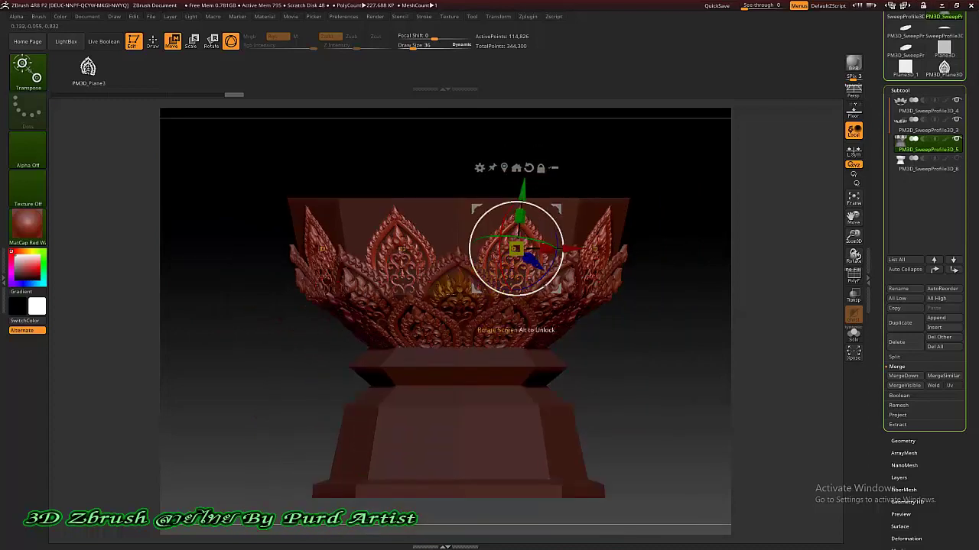
mouse_move(221, 244)
left_mouse_down()
mouse_move(221, 234)
mouse_move(247, 225)
mouse_move(238, 234)
mouse_move(227, 222)
left_mouse_up()
left_click(153, 41)
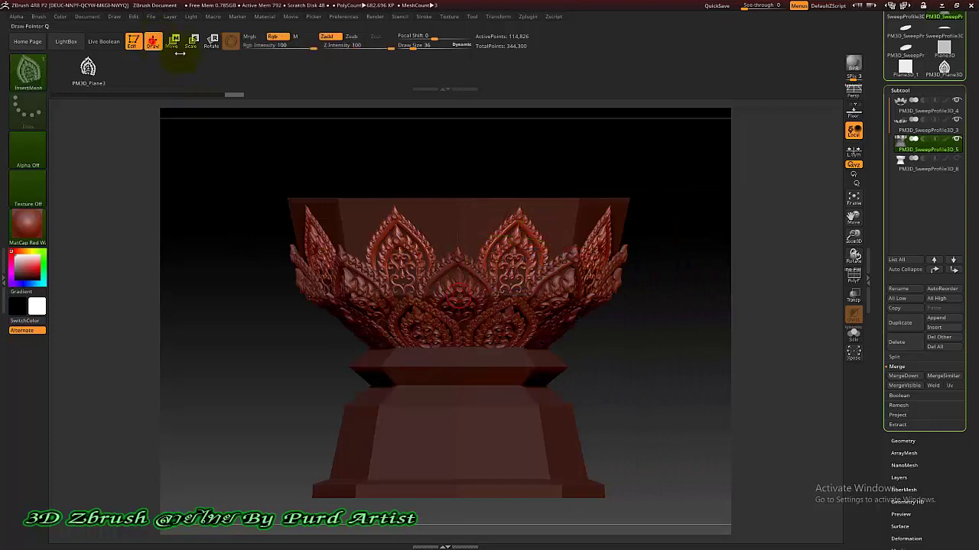
scroll(460, 228, "up", 2)
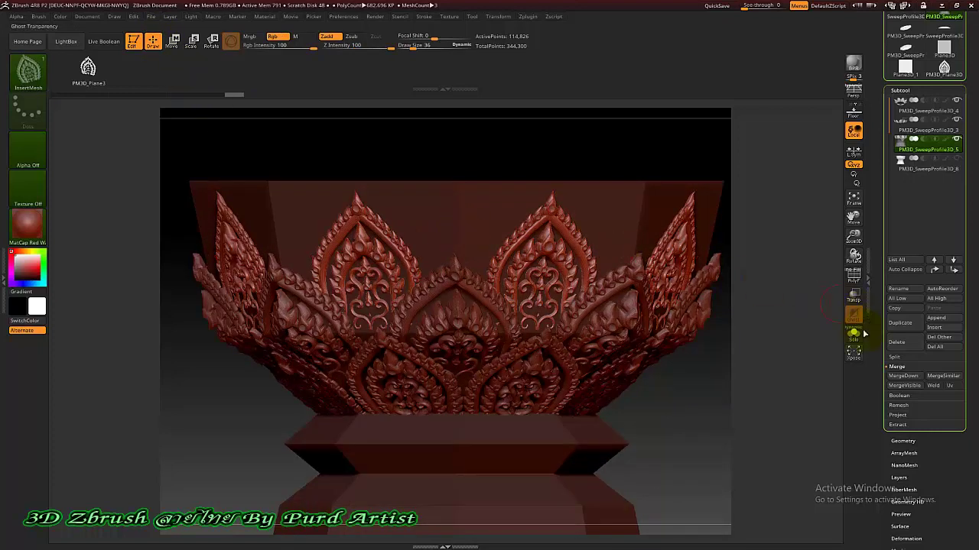
- Separate the tall arch ring from the bowl body into its own subtool with Groups Split
left_click(897, 361)
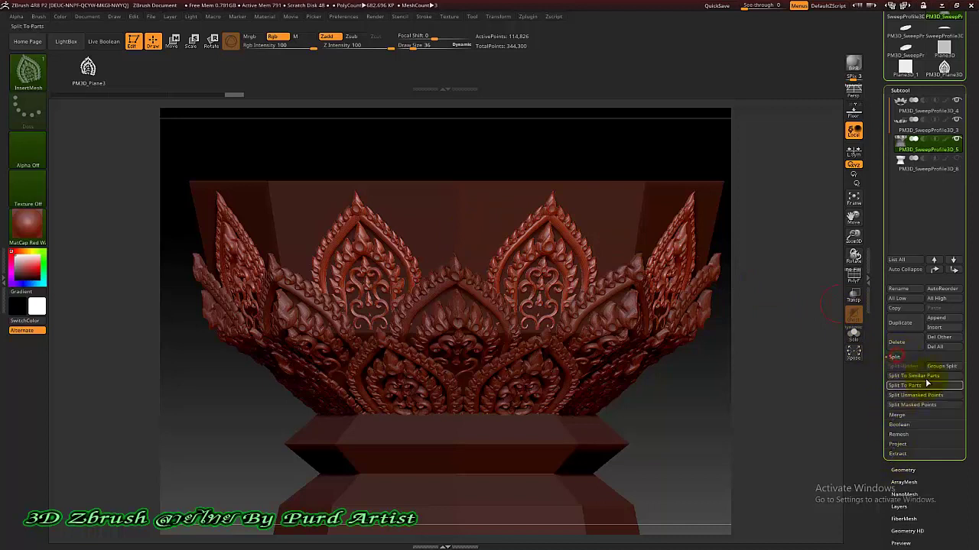
left_click(935, 366)
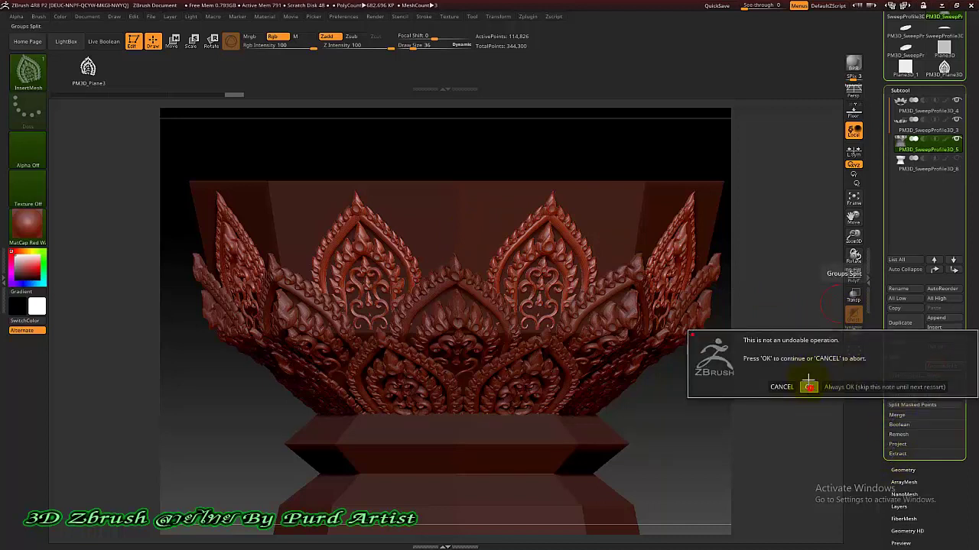
left_click(808, 385)
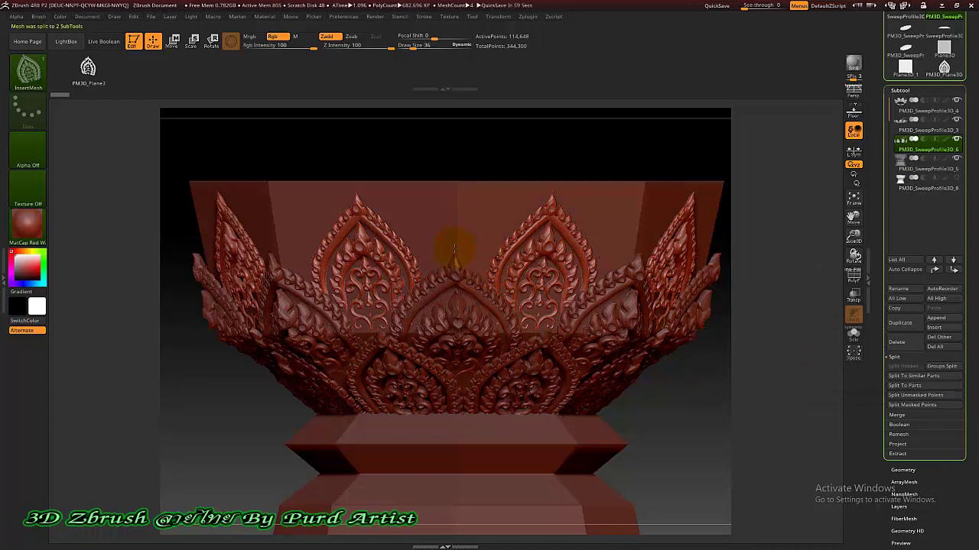
- Undo the tiny arch ring drawn on the ornament subtool, then insert small arches on the bowl body between the tall arches below the rim
left_click_drag(455, 248, 454, 257)
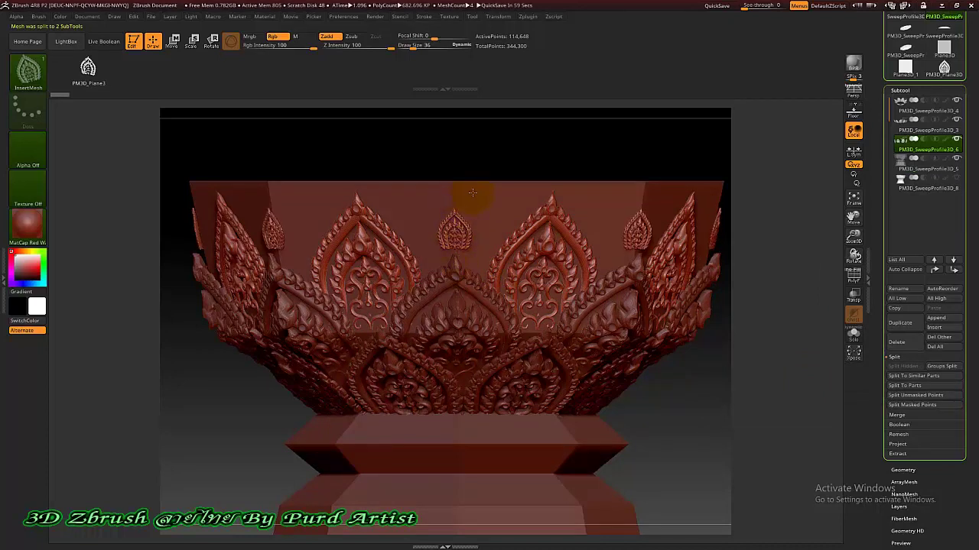
key("ctrl+z")
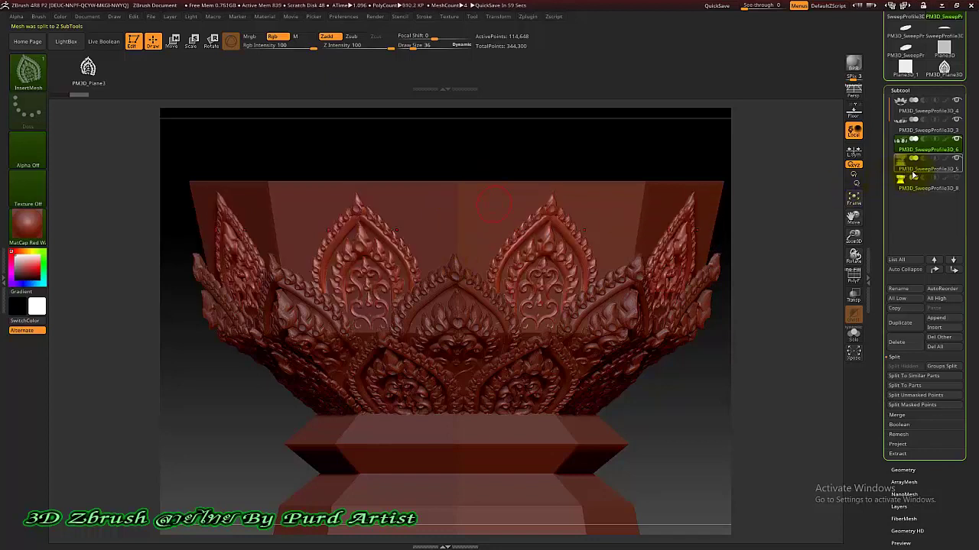
left_click(919, 167)
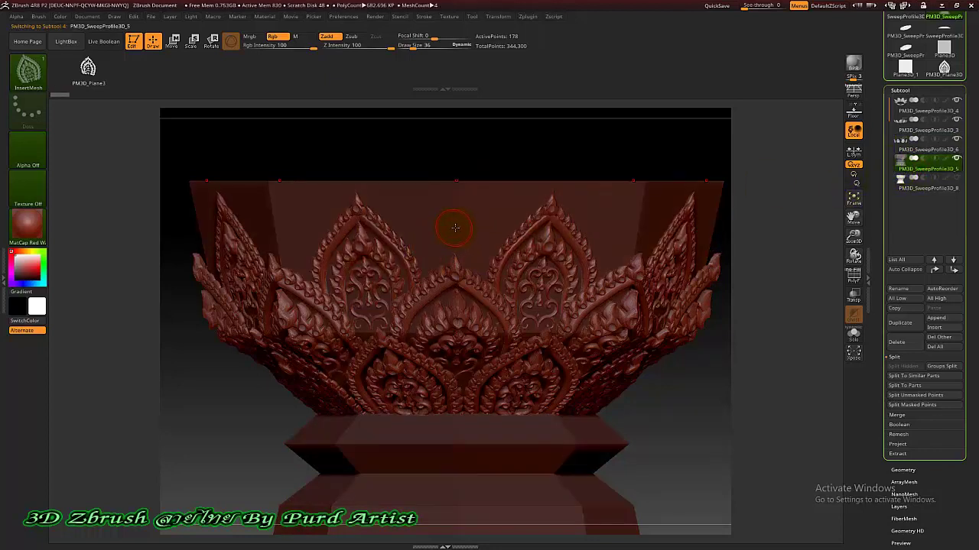
left_click_drag(454, 243, 454, 281)
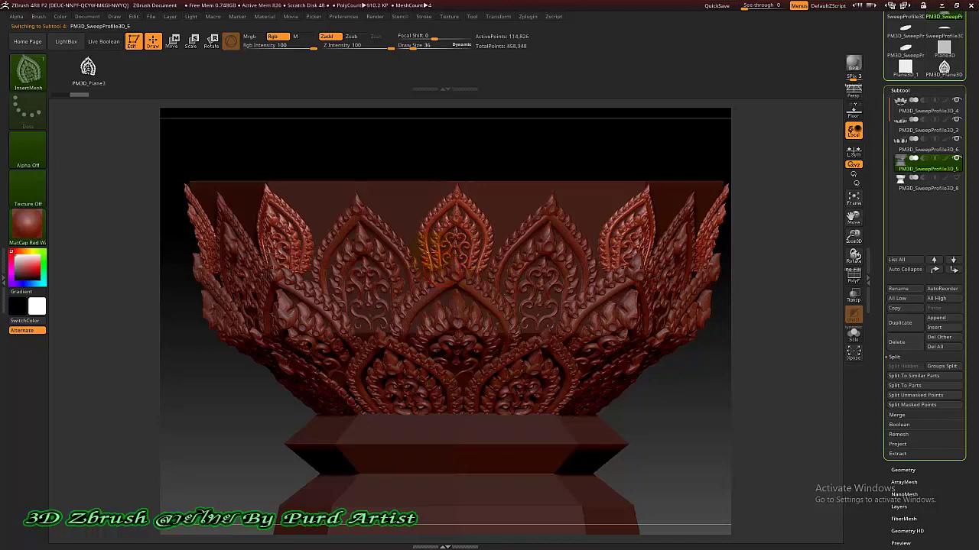
- Move the small arch ring slightly down from the rim, clear the mask, and return to Draw mode
left_click(177, 47)
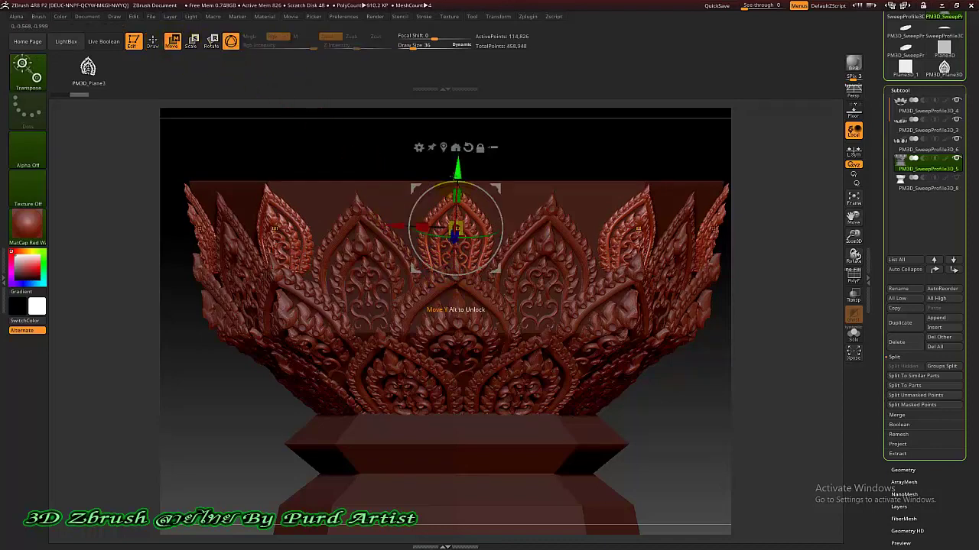
left_click_drag(455, 173, 455, 184)
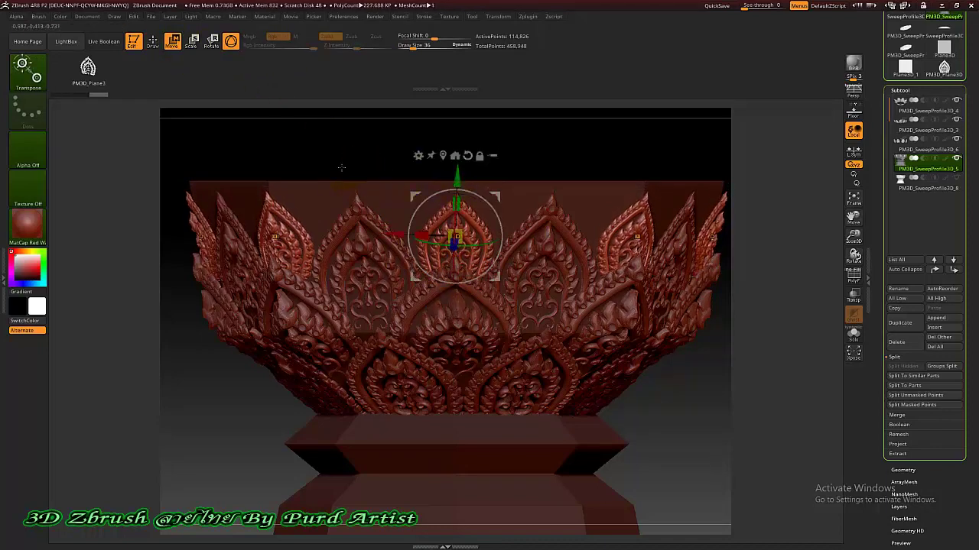
mouse_move(338, 154)
left_mouse_down()
mouse_move(369, 159)
mouse_move(329, 158)
left_mouse_up()
left_click(153, 46)
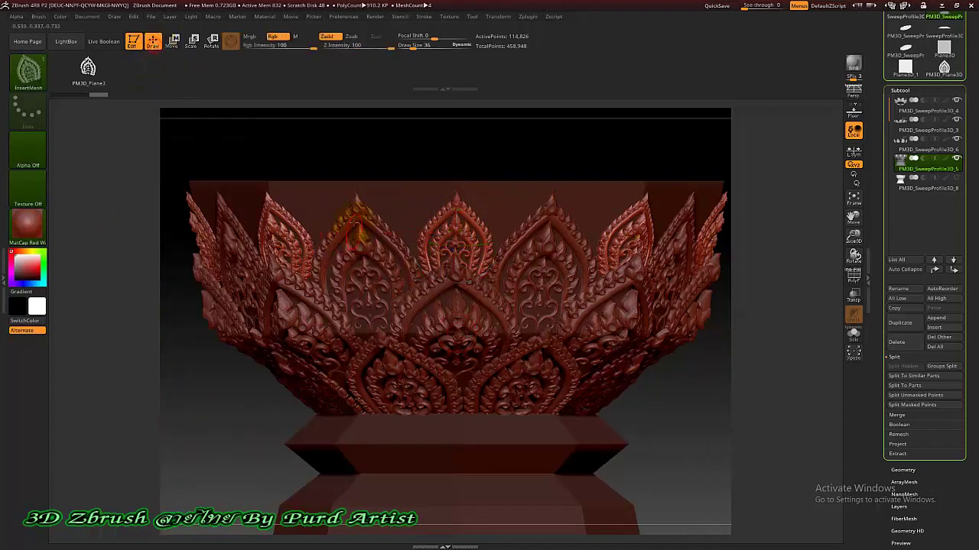
- Separate the small rim arches from the bowl body into their own subtool with Groups Split
right_click_drag(385, 273, 374, 284, "ctrl")
left_click_drag(260, 307, 298, 303)
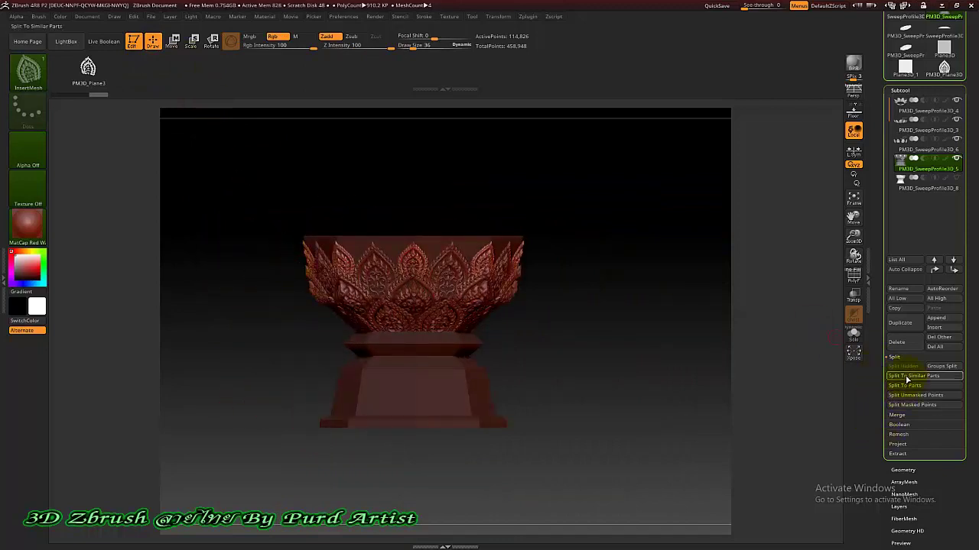
left_click(939, 367)
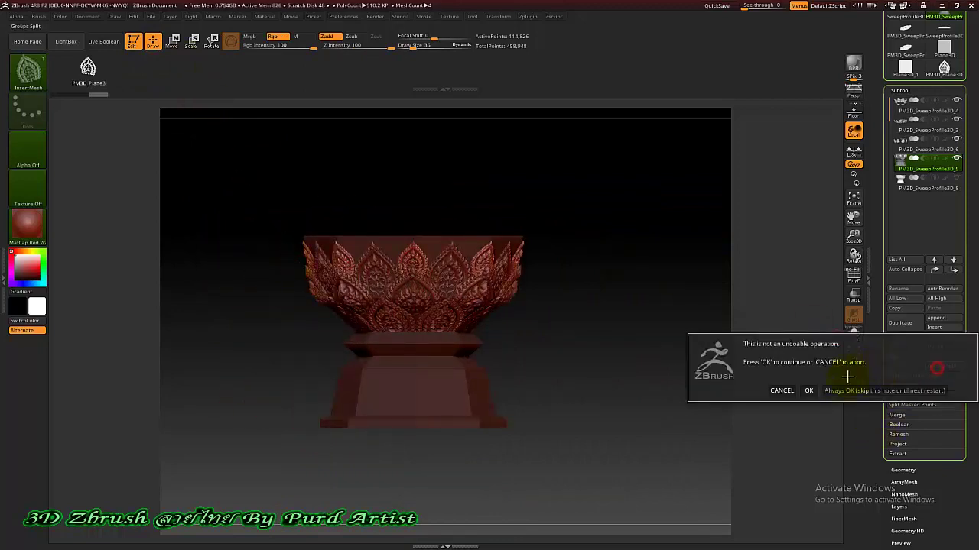
left_click(808, 390)
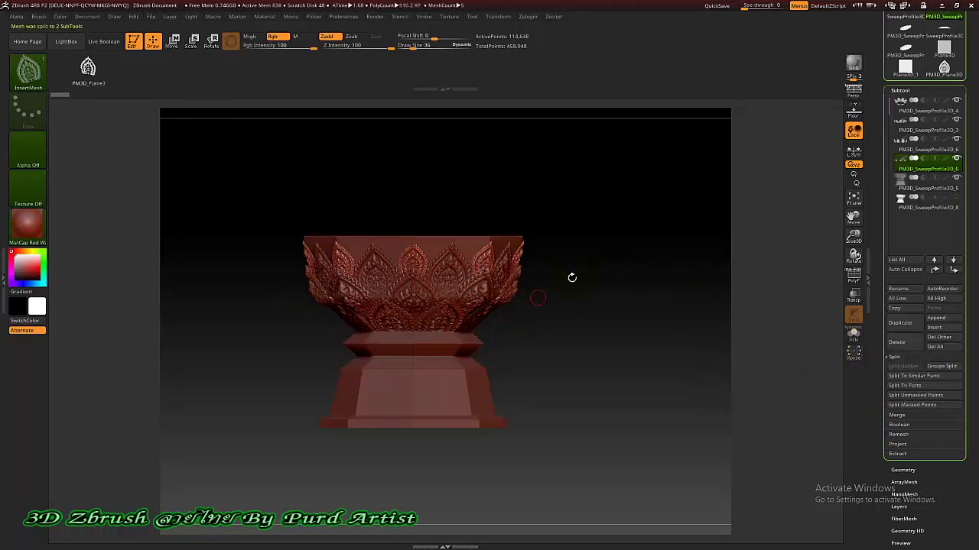
- Make the plain pedestal body the active subtool and prepare its base's upper facets for ornament placement
left_click(927, 186)
left_click_drag(242, 218, 254, 234)
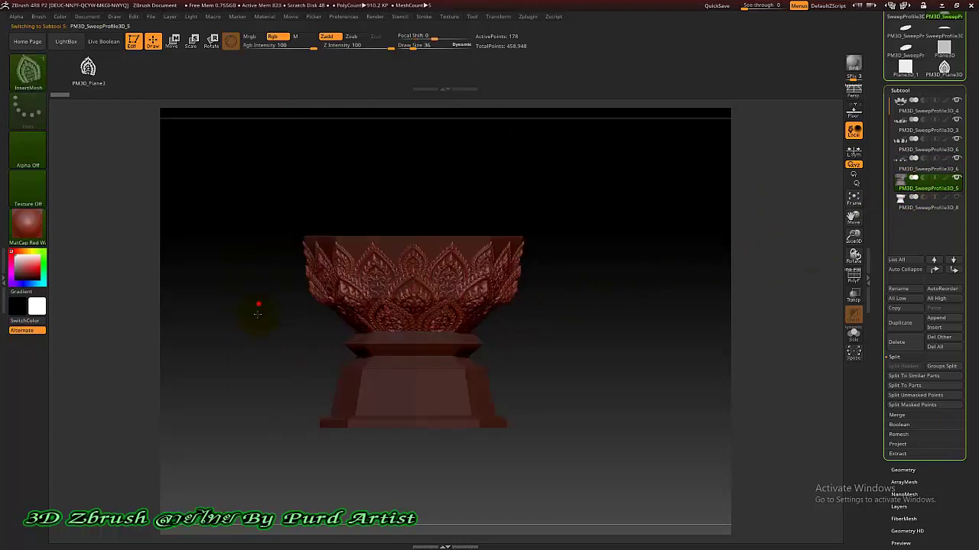
left_click_drag(258, 304, 262, 345)
scroll(405, 347, "up", 5)
left_click_drag(411, 344, 447, 309, "alt")
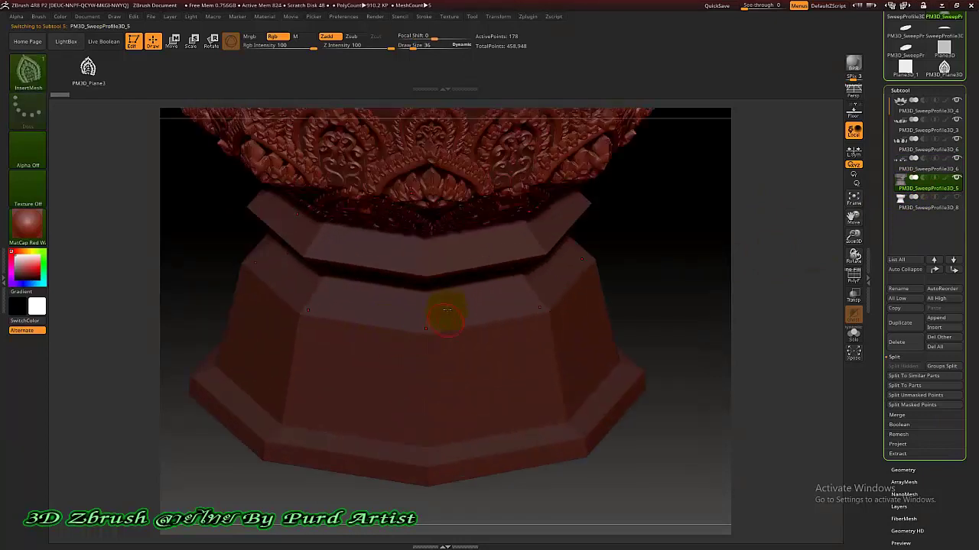